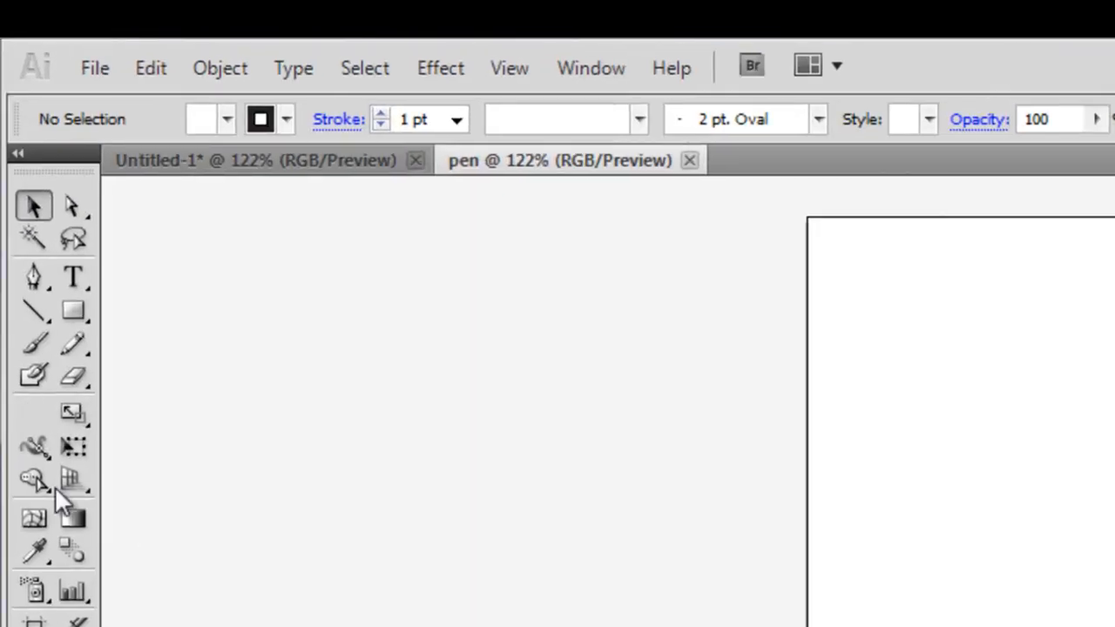
- Narrow the toolbox to one column and draw a closed straight-sided 11-point shape with the Pen tool, about 5.5 by 4.9 in, high on the artboard
click(61, 157)
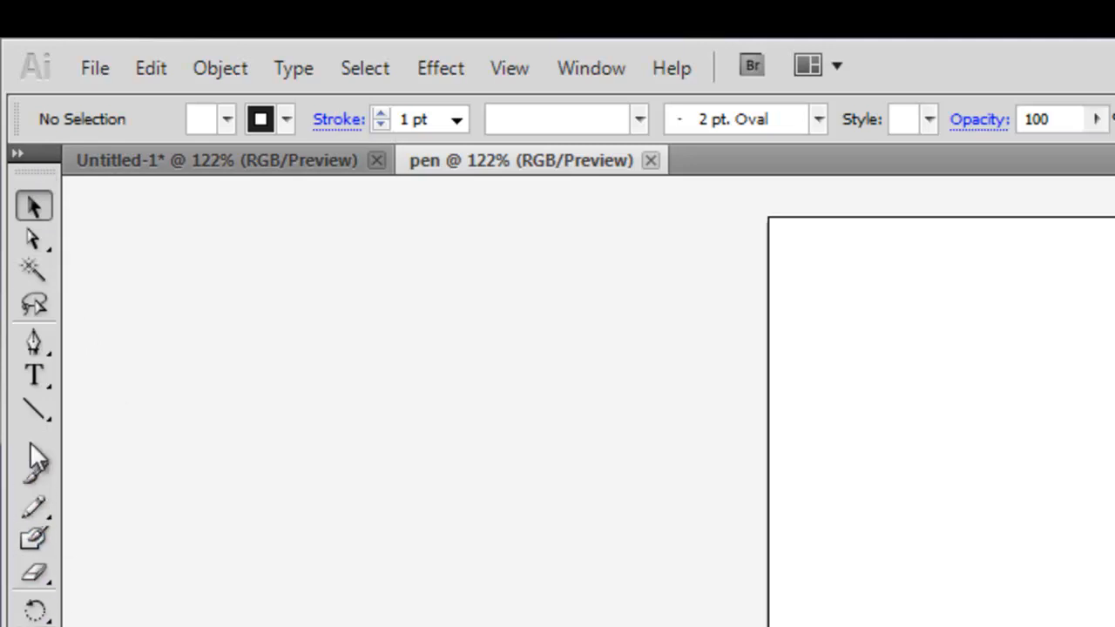
click(30, 348)
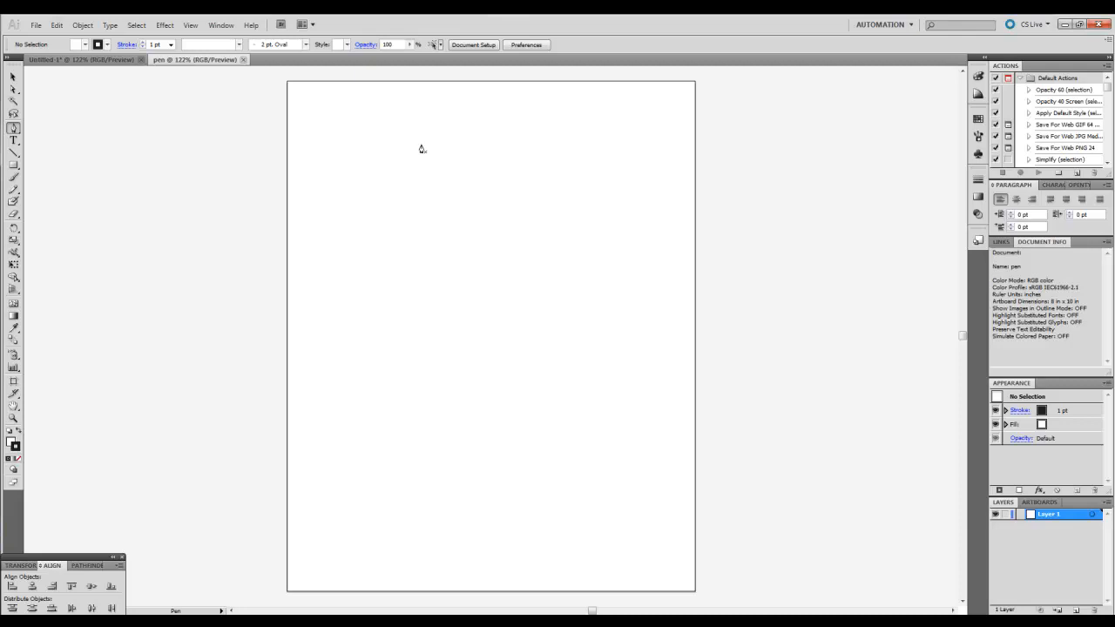
click(421, 145)
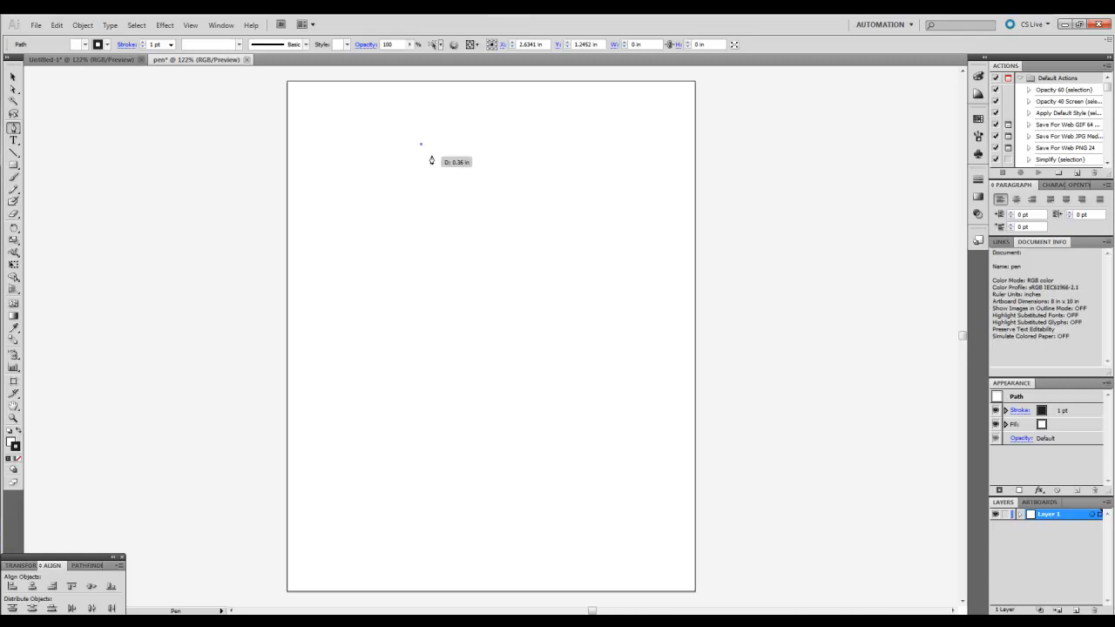
click(608, 191)
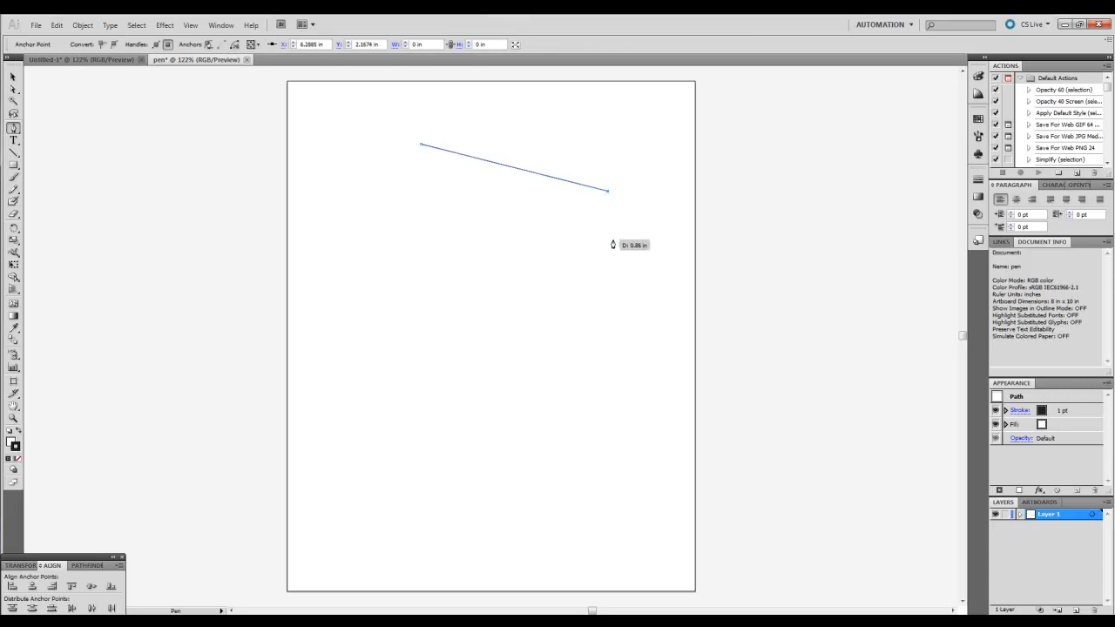
click(569, 311)
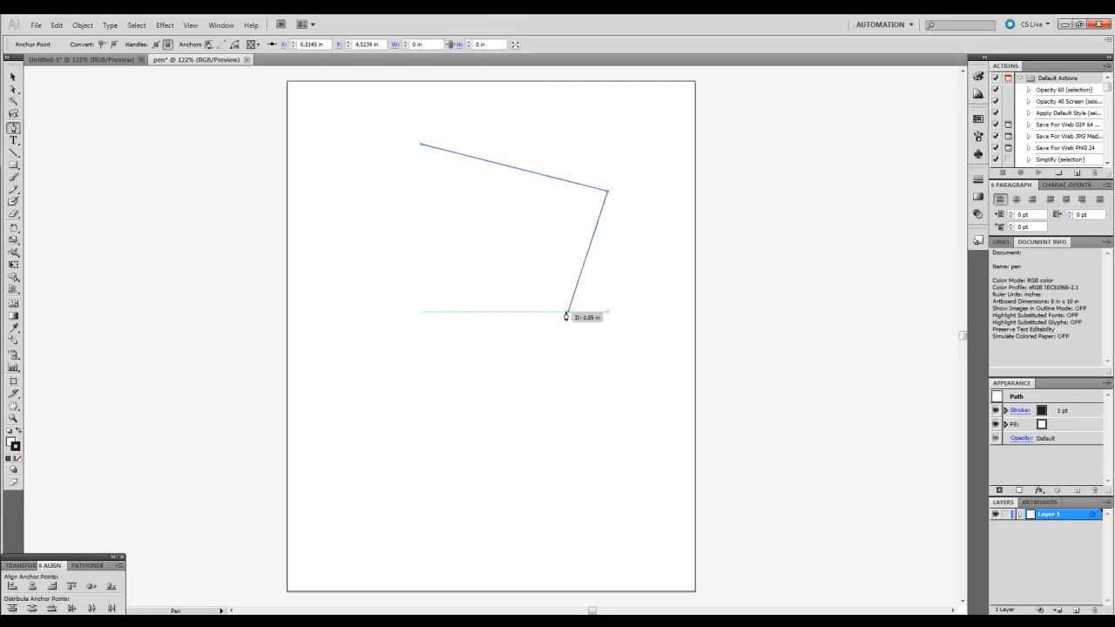
click(489, 355)
click(388, 288)
click(486, 266)
click(448, 214)
click(358, 240)
click(326, 159)
click(337, 105)
click(386, 127)
click(423, 144)
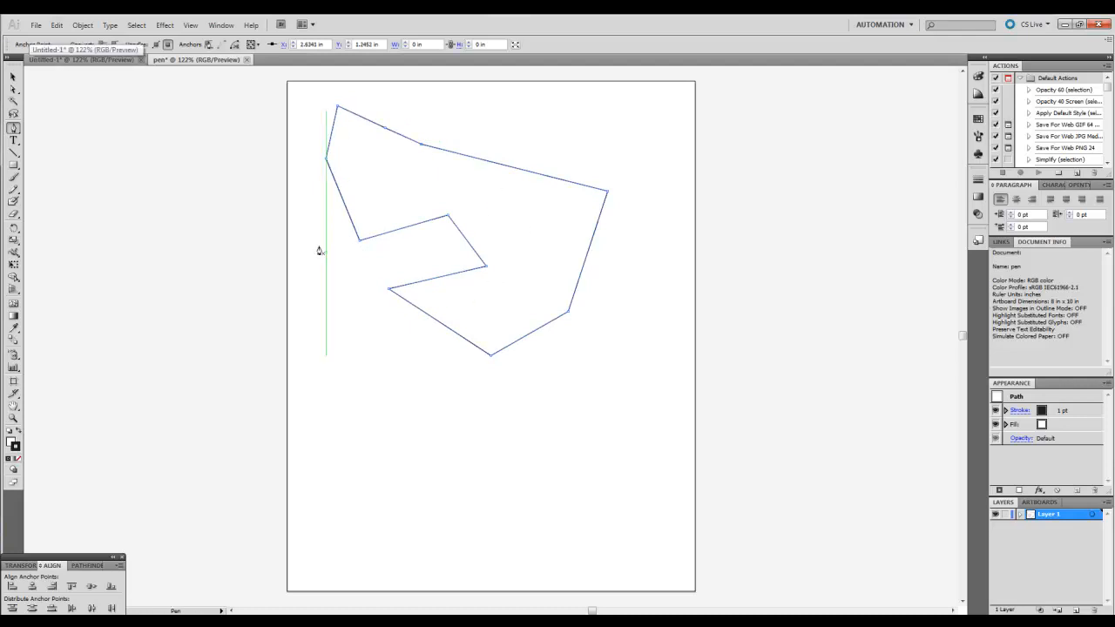
- Select the straight-sided shape and give it a bright blue fill and an orange stroke
click(12, 78)
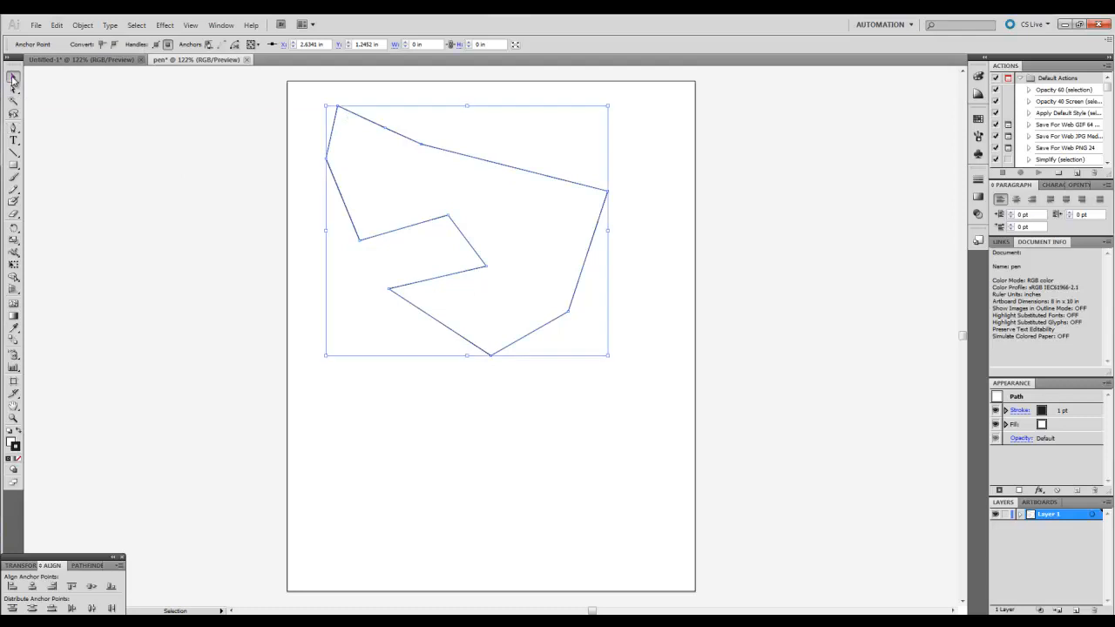
click(407, 140)
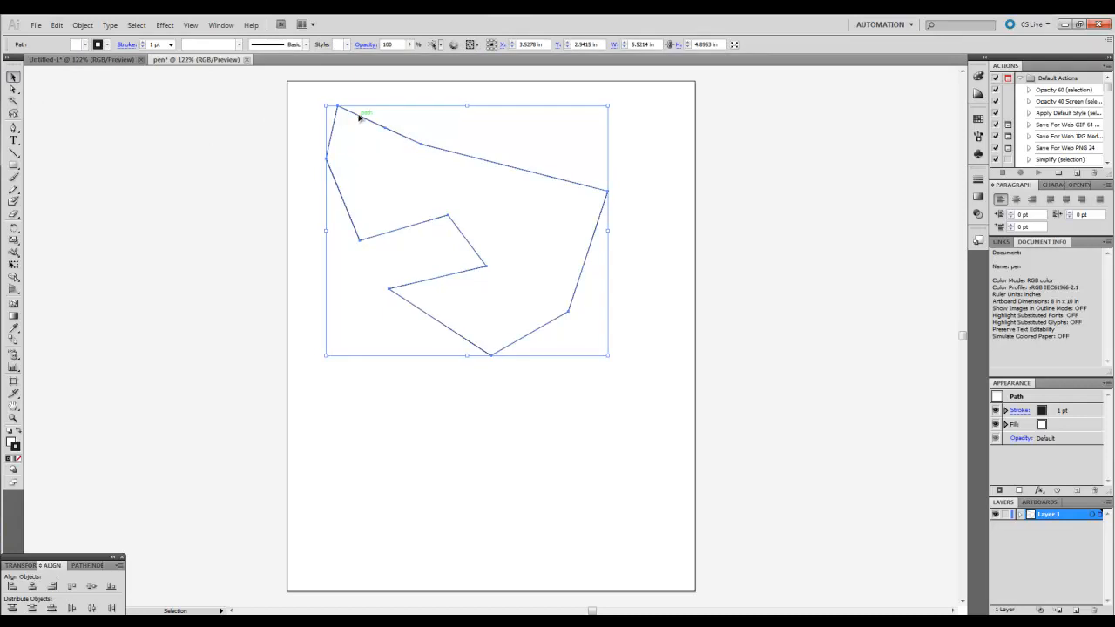
click(75, 46)
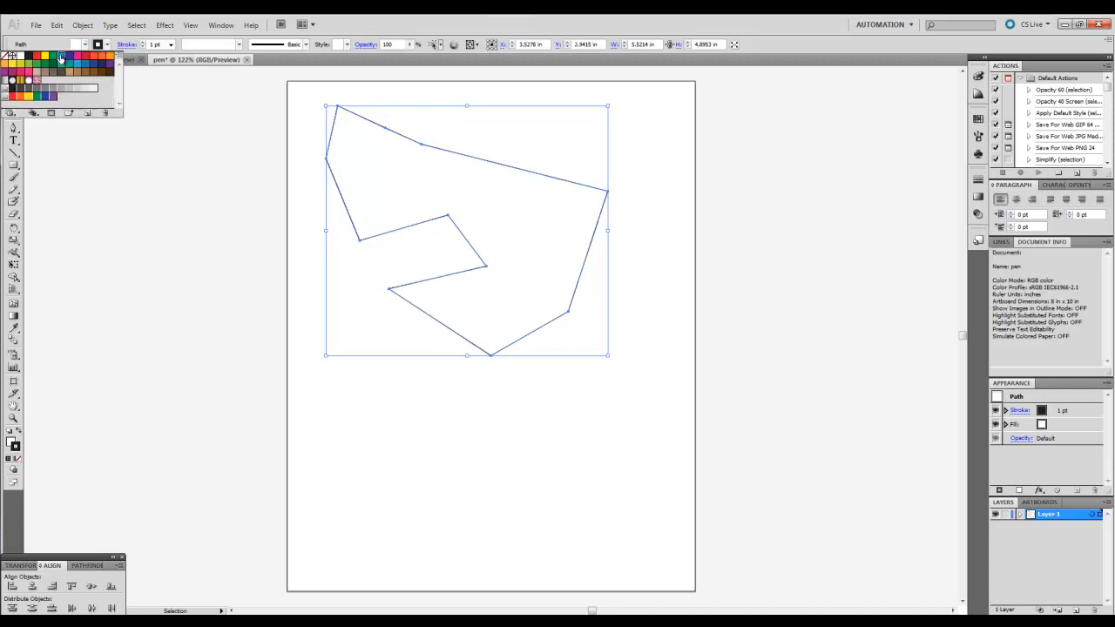
click(61, 58)
click(98, 46)
click(98, 46)
click(102, 56)
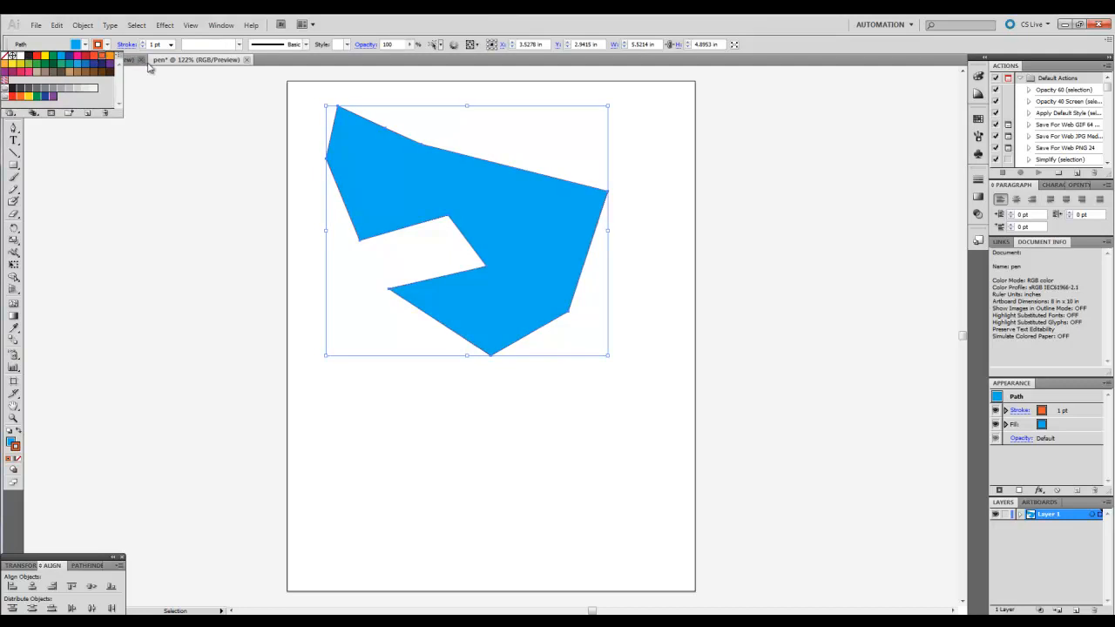
click(378, 25)
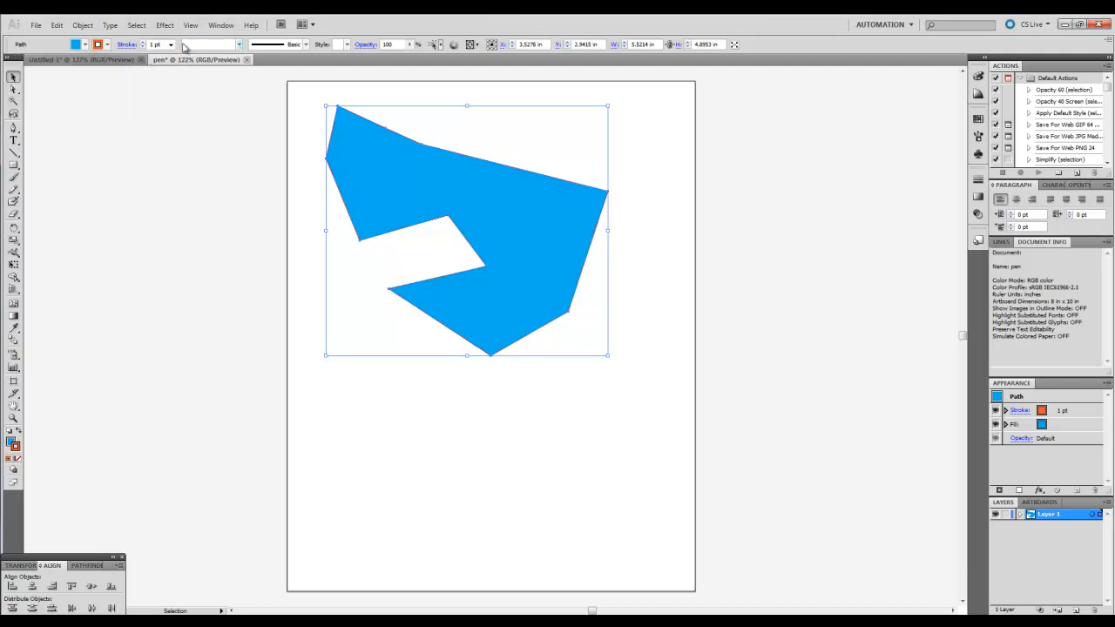
- Set the shape's stroke weight to 6 pt and deselect it
click(171, 44)
click(162, 119)
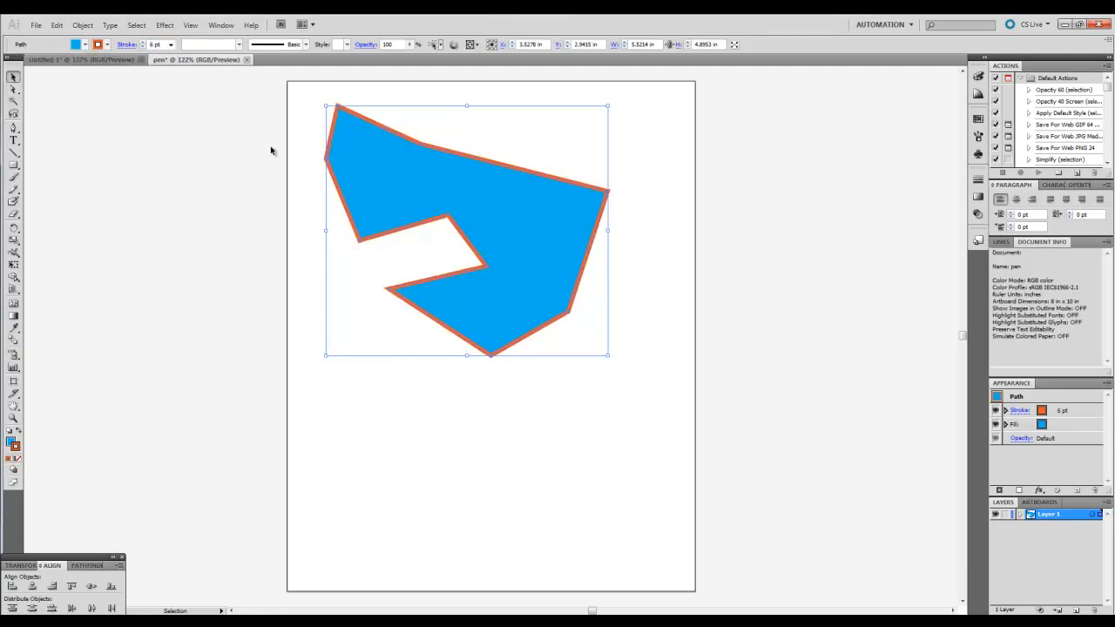
click(646, 206)
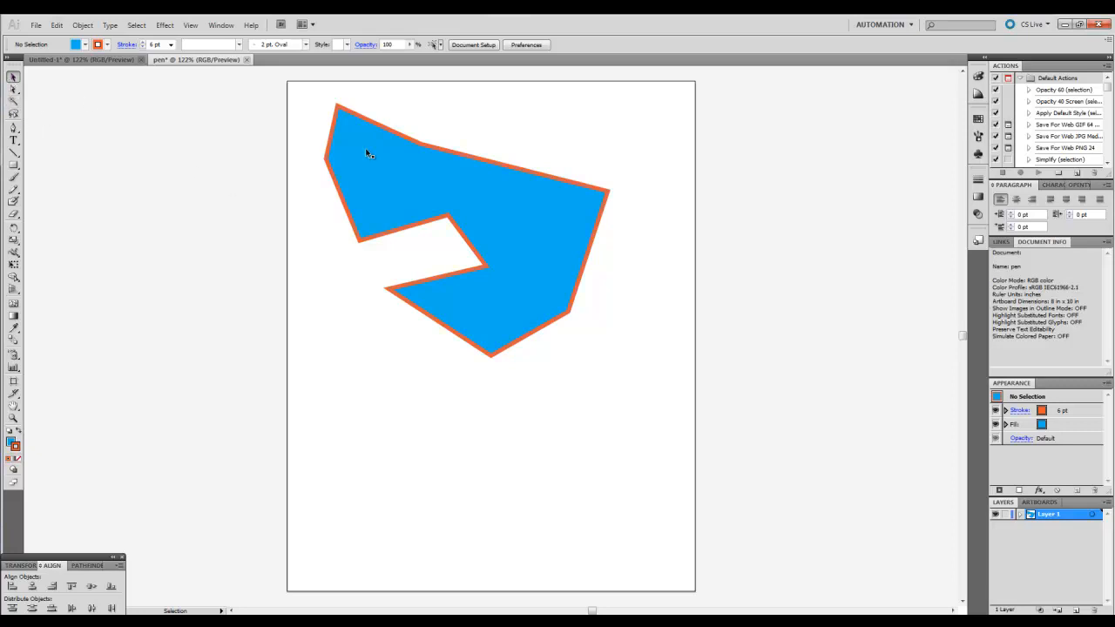
click(380, 161)
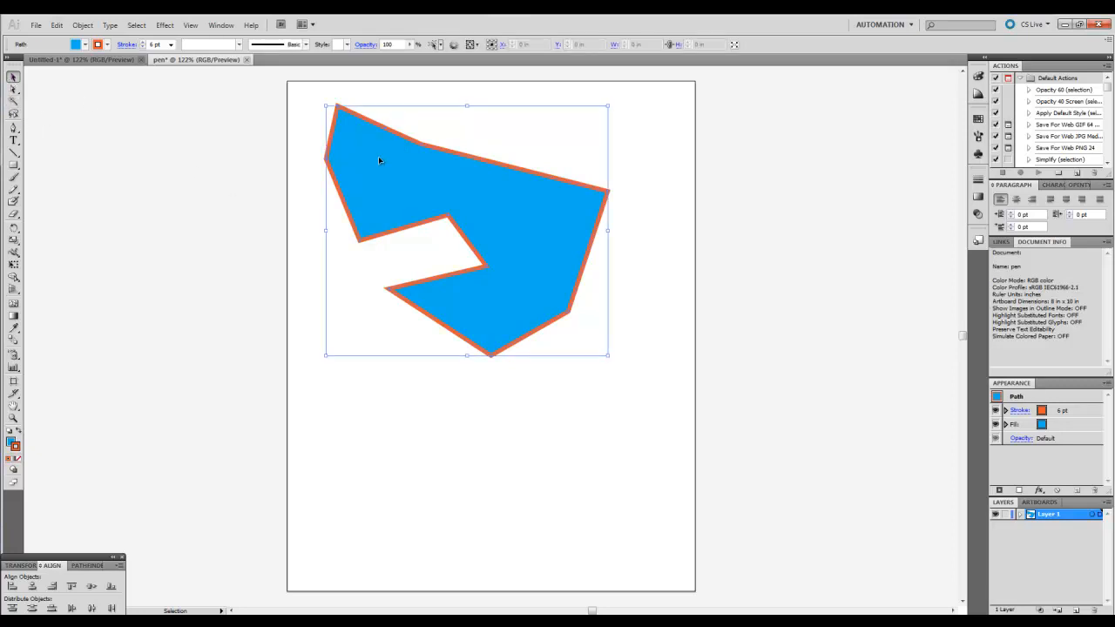
key(Delete)
click(12, 128)
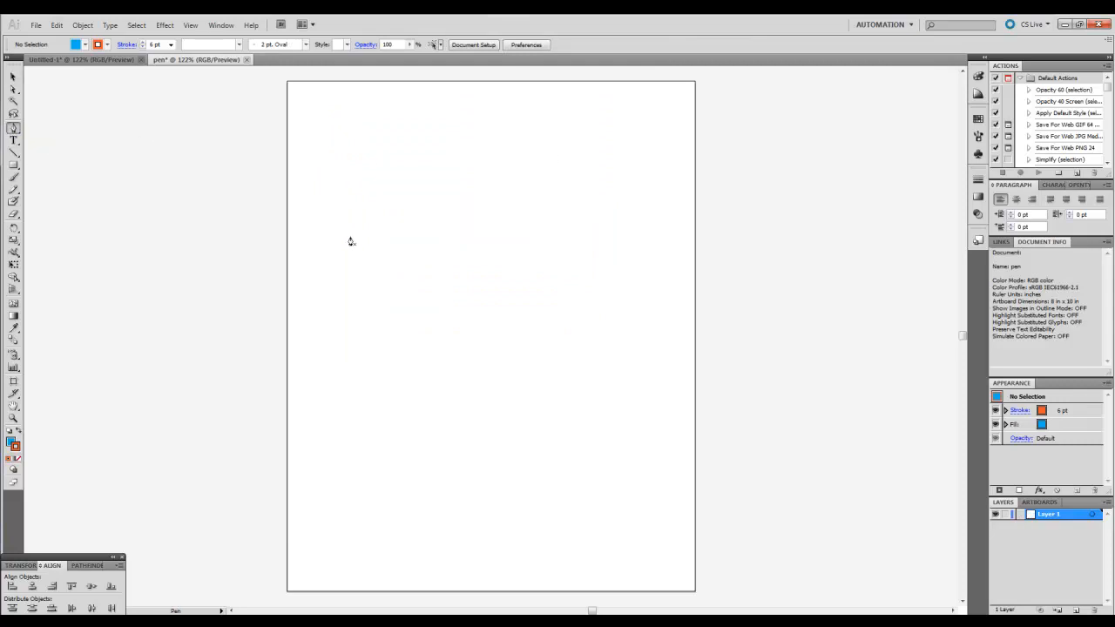
key(ctrl+z)
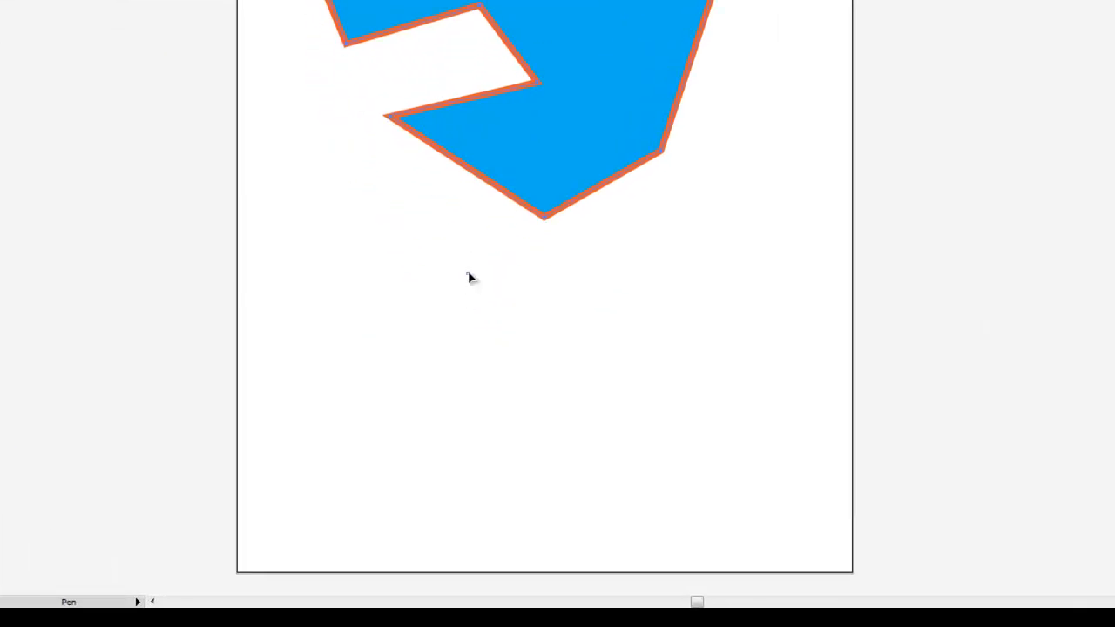
- Draw a closed, curved five-point hook shape below the polygon with the Pen tool, going counterclockwise from its upper end and pulling out curve handles
drag(467, 274, 398, 277)
drag(398, 277, 398, 278)
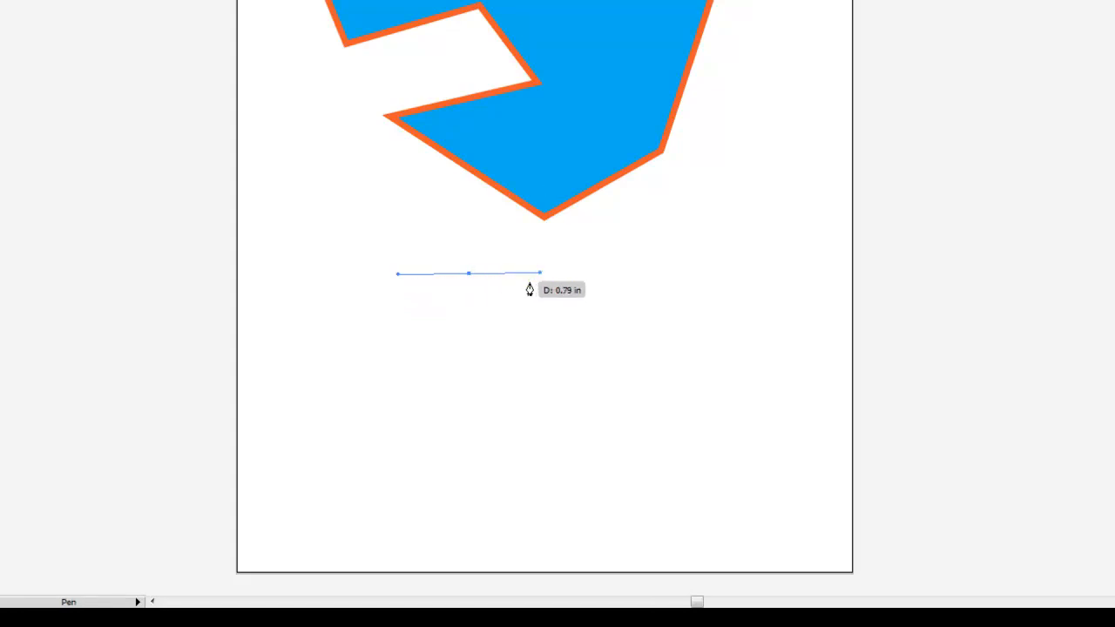
mouse_move(338, 371)
mouse_down()
mouse_move(339, 416)
mouse_move(451, 441)
mouse_move(351, 403)
mouse_move(468, 447)
mouse_move(346, 438)
mouse_move(162, 401)
mouse_move(90, 401)
mouse_move(418, 421)
mouse_move(406, 428)
mouse_move(318, 403)
mouse_move(398, 418)
mouse_move(351, 418)
mouse_move(359, 440)
mouse_up()
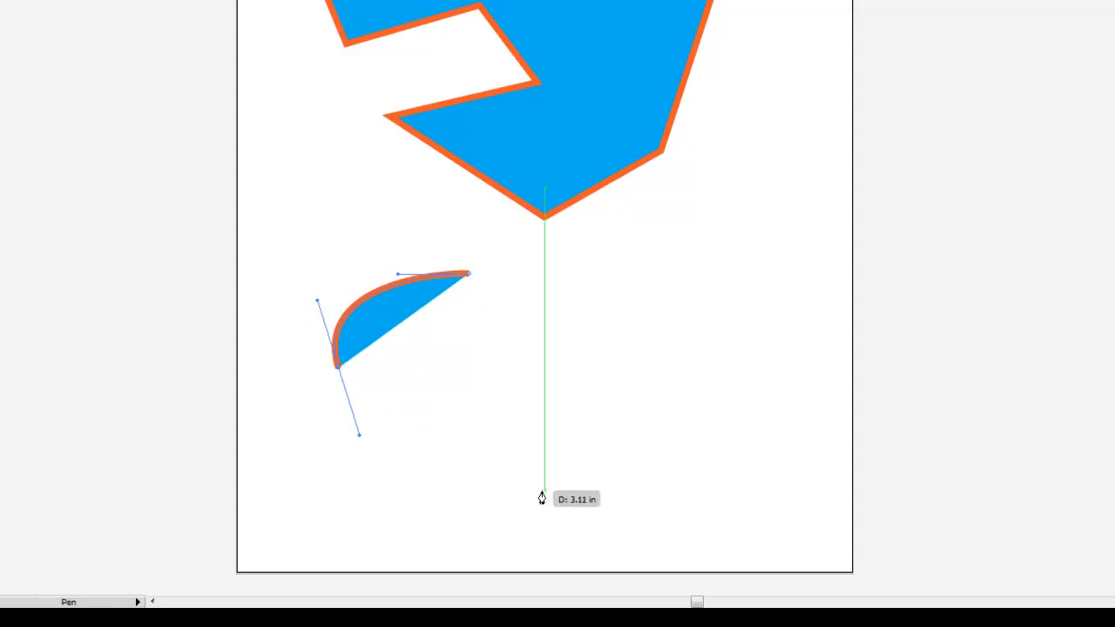
drag(499, 507, 573, 506)
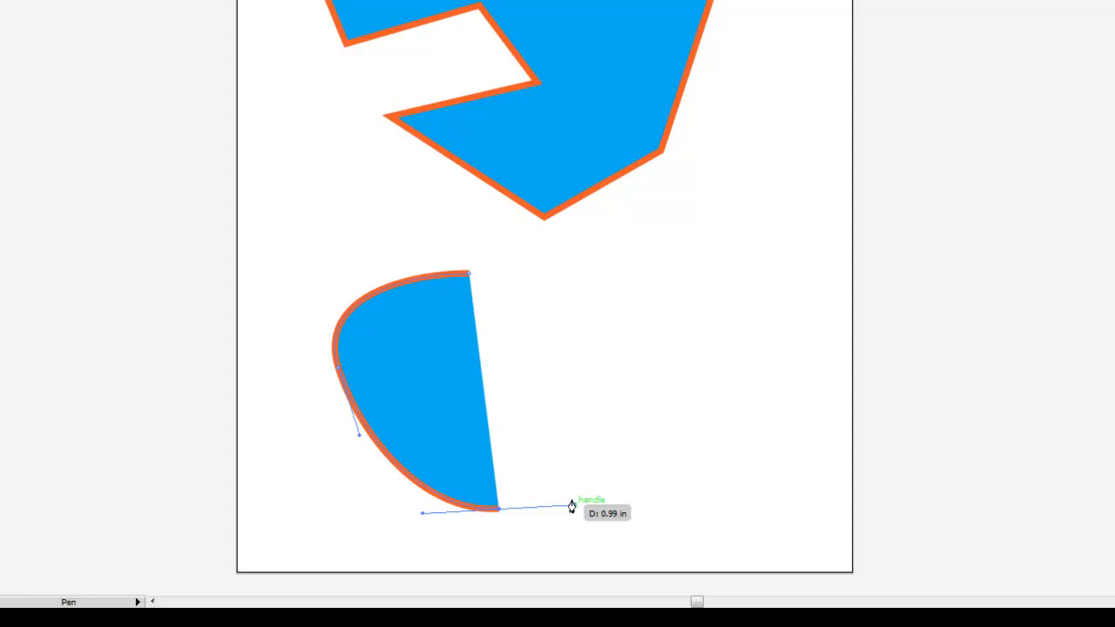
click(428, 423)
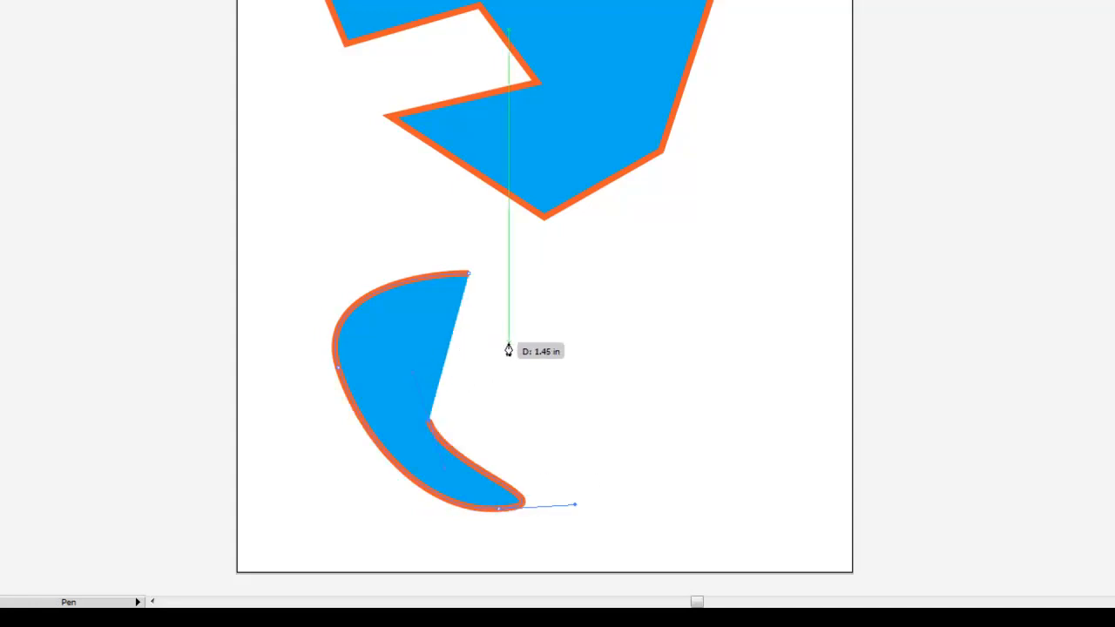
drag(552, 337, 561, 285)
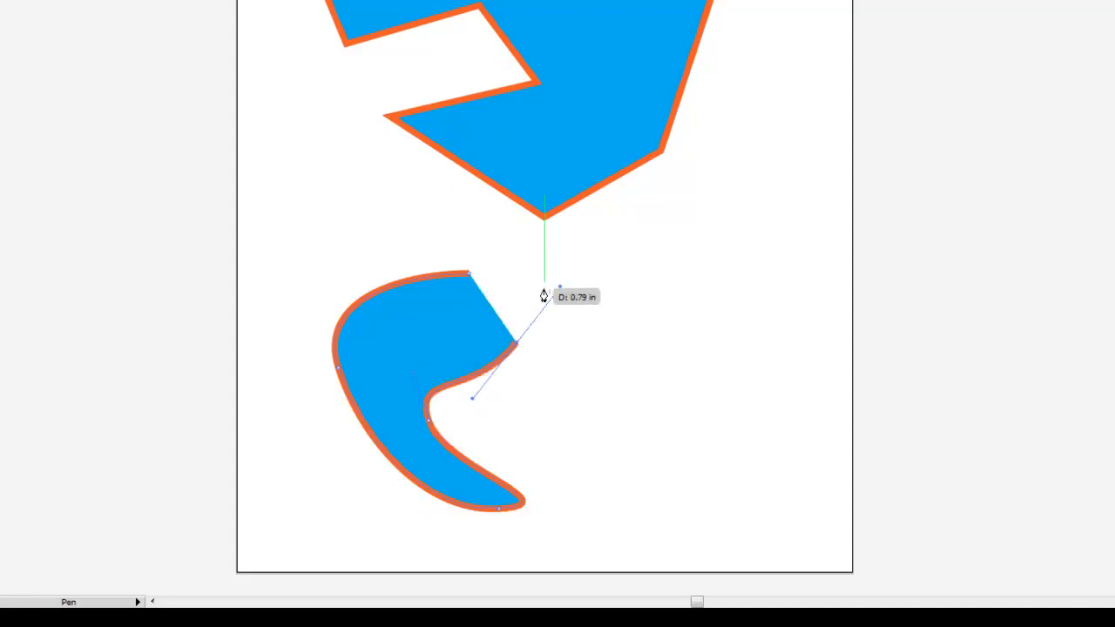
click(472, 275)
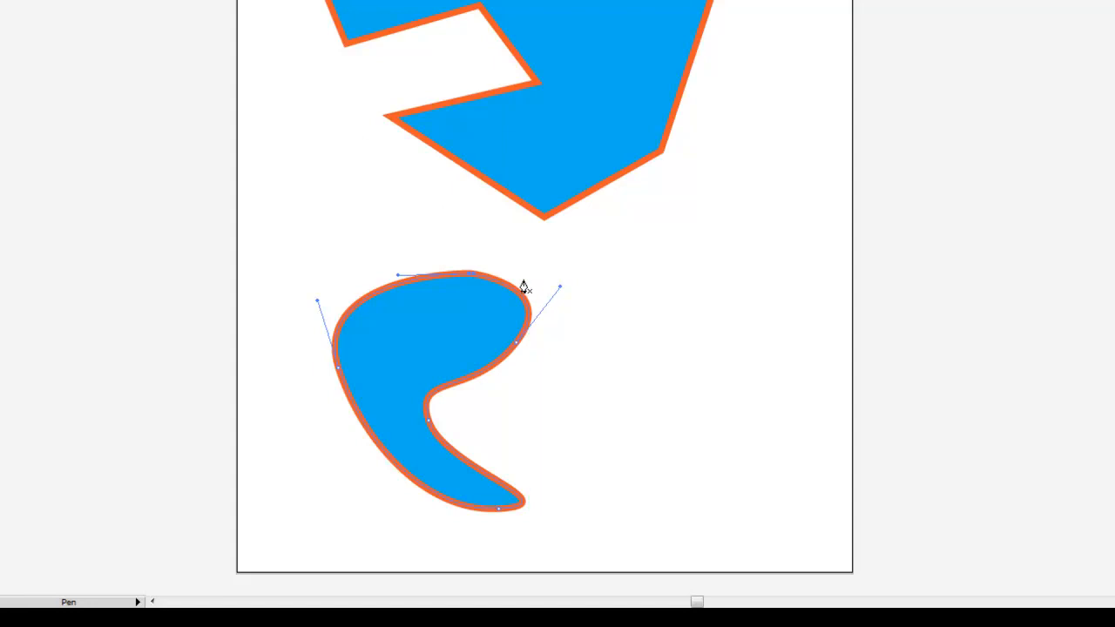
- Shorten the upper handle of the curved shape's right-hand anchor point slightly and delete that anchor point
key(shift+c)
key(p)
mouse_move(560, 289)
mouse_down()
mouse_move(517, 253)
mouse_move(486, 250)
mouse_move(593, 299)
mouse_move(545, 269)
mouse_move(575, 286)
mouse_move(551, 273)
mouse_move(596, 332)
mouse_move(573, 294)
mouse_move(542, 281)
mouse_move(597, 340)
mouse_move(533, 270)
mouse_move(555, 291)
mouse_up()
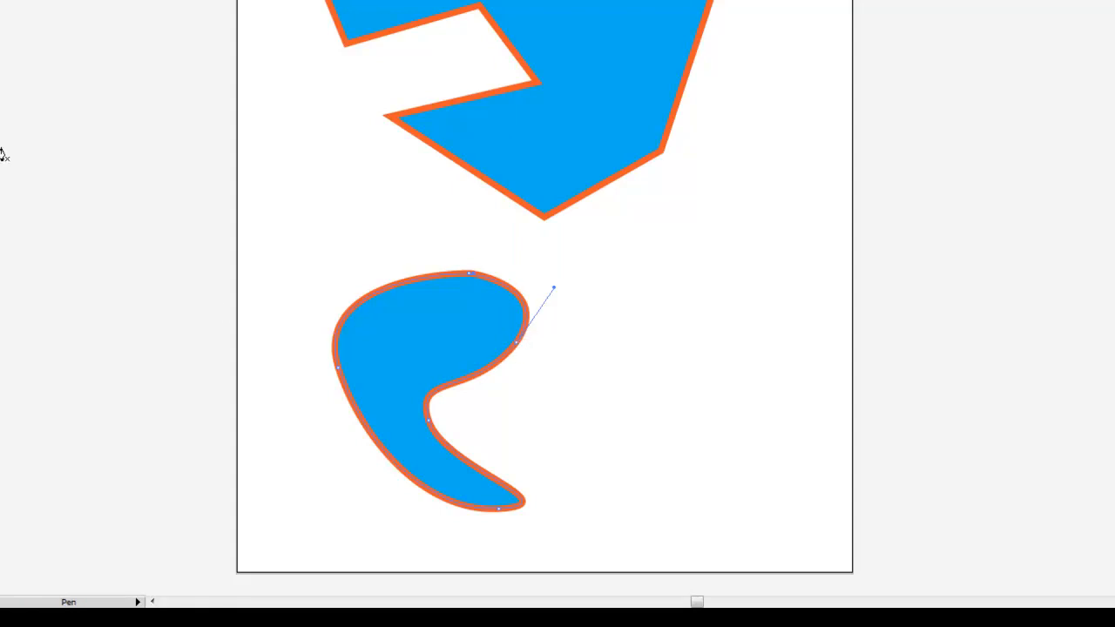
key(minus)
click(516, 350)
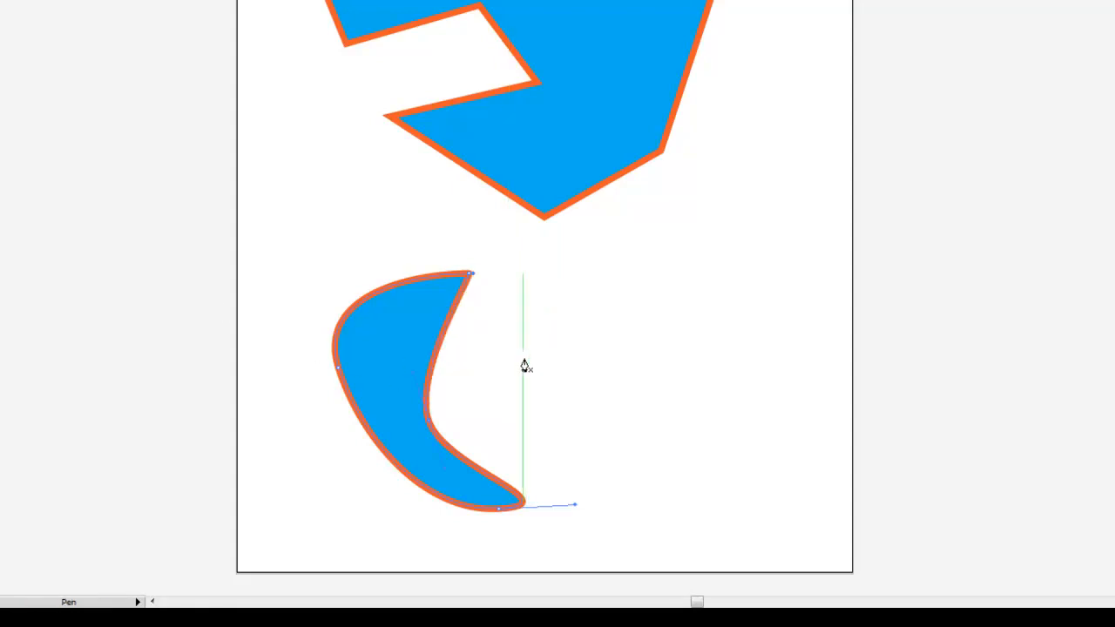
- Convert the crescent's leftmost anchor point to a corner, and turn it back into a smooth point with nearly vertical handles
key(plus)
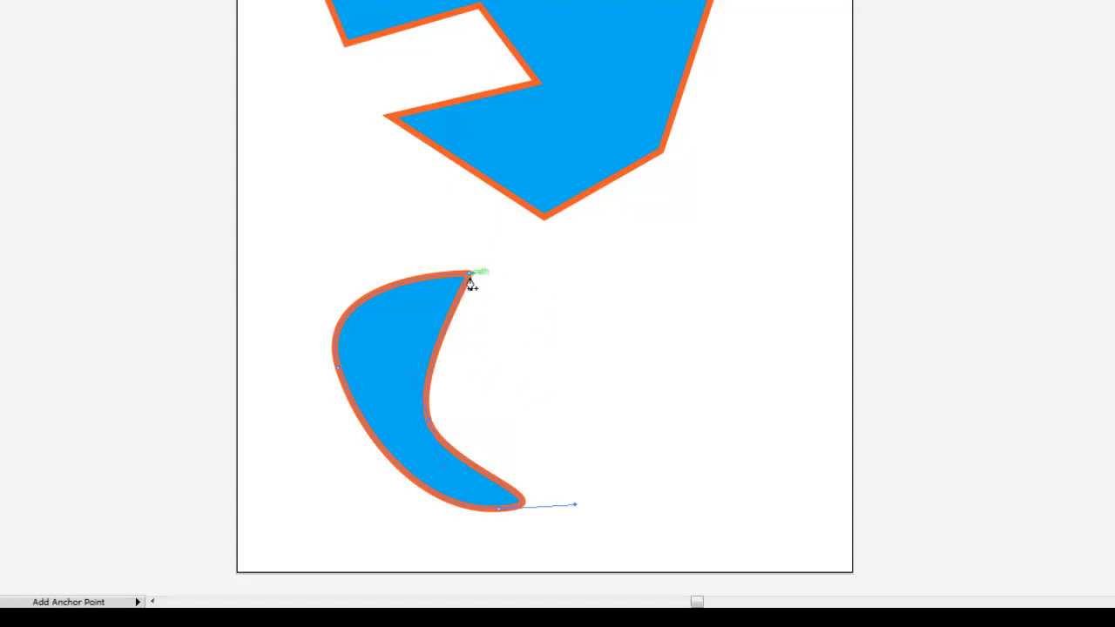
key(shift+c)
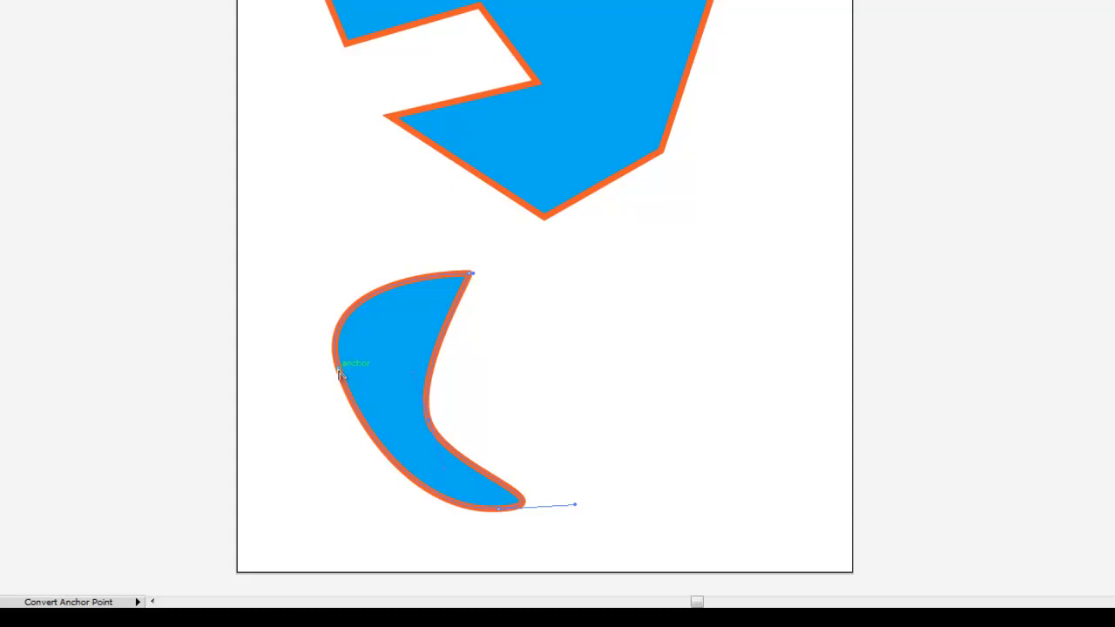
click(339, 370)
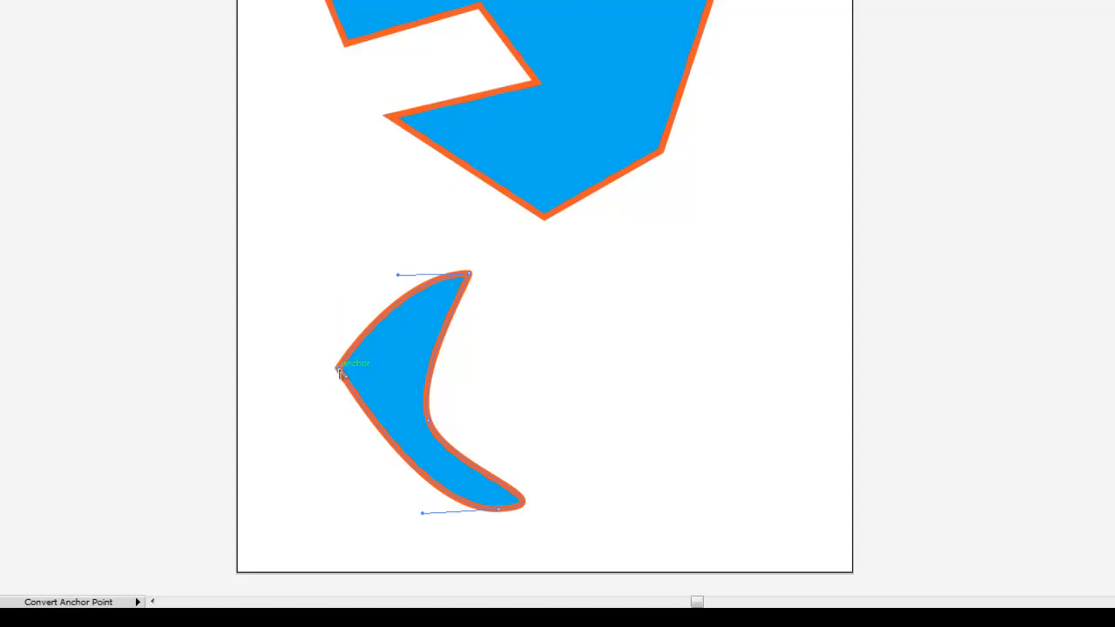
drag(339, 370, 345, 447)
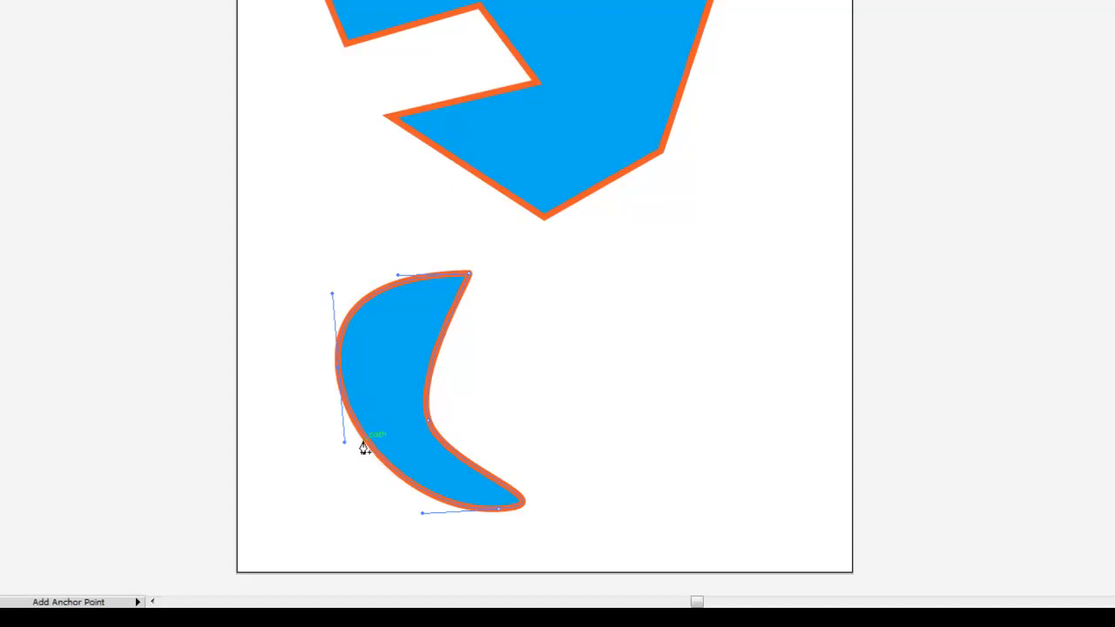
- Add an anchor point midway along the crescent's upper inner edge and delete it again
click(440, 347)
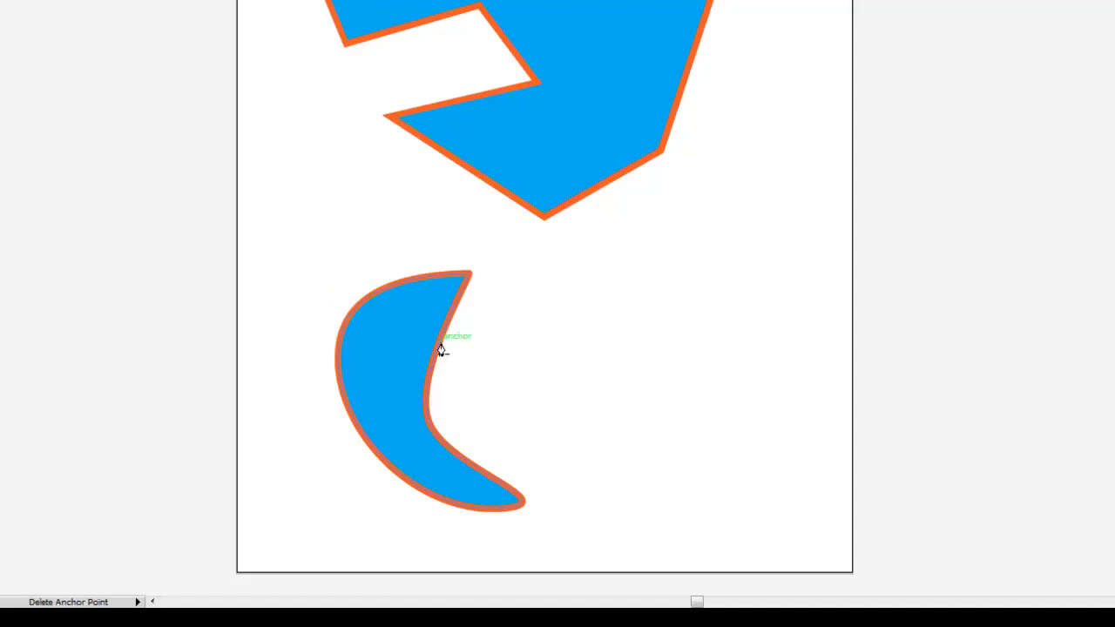
click(441, 347)
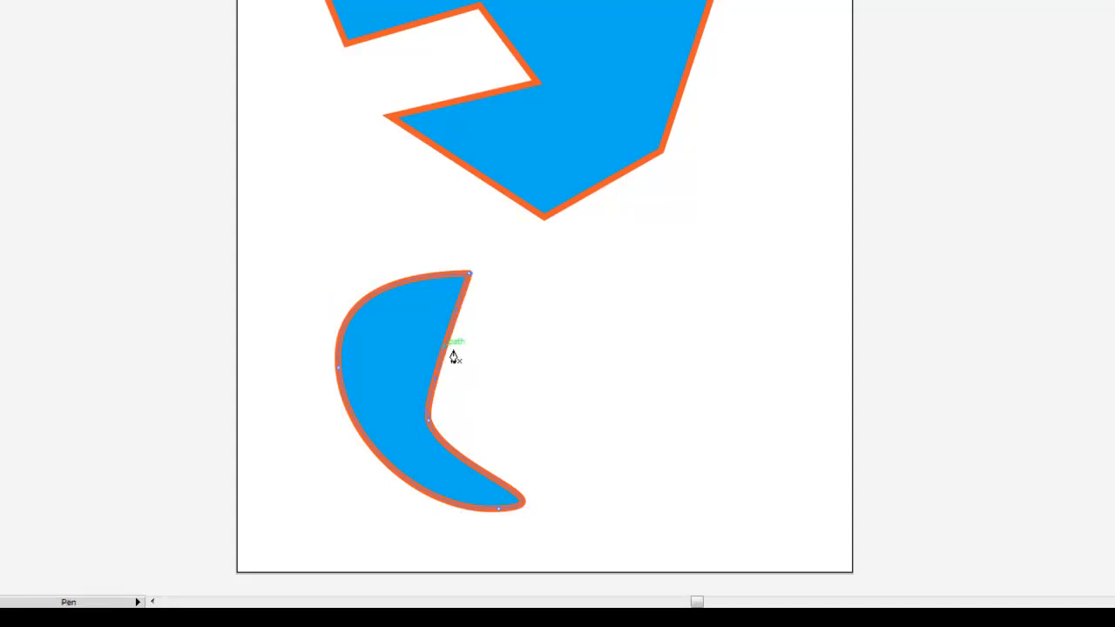
- Place an anchor point on the crescent's upper inner edge and make it smooth by pulling out horizontal handles
click(445, 353)
click(444, 353)
key(shift+c)
drag(446, 357, 518, 351)
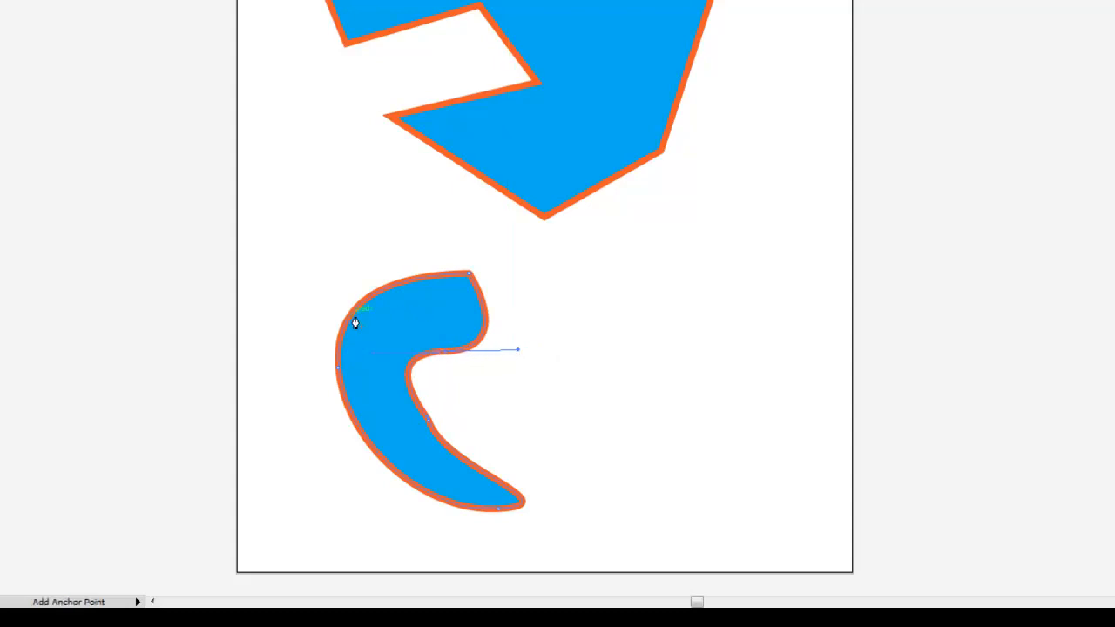
- Convert the smooth point on the upper inner edge to a corner and move it outward to the right, slightly down
key(space)
drag(398, 349, 407, 316)
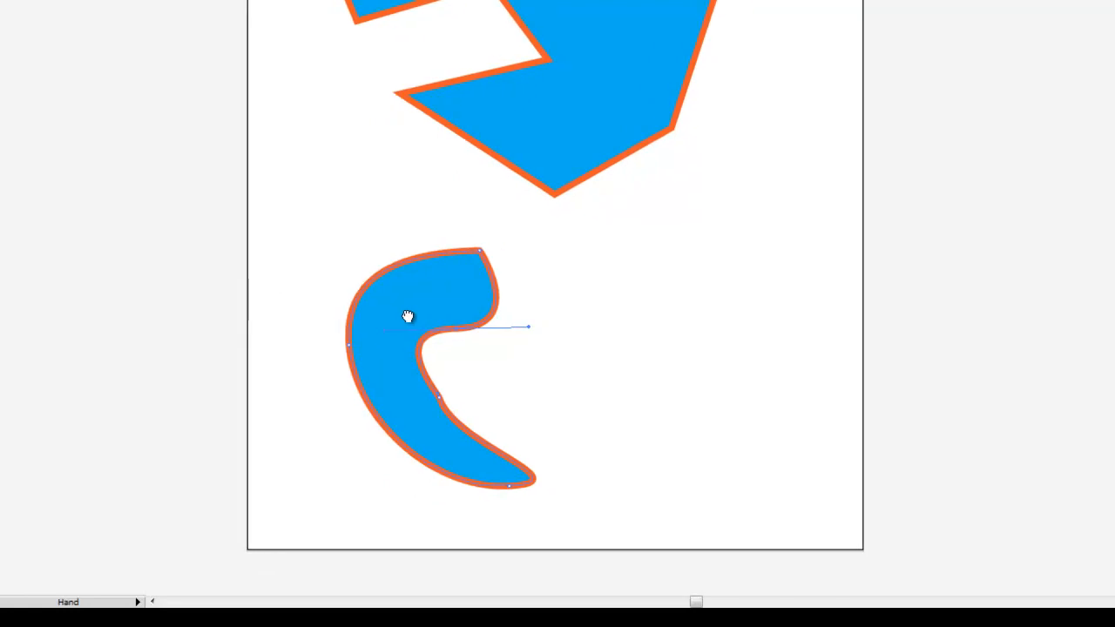
key(alt)
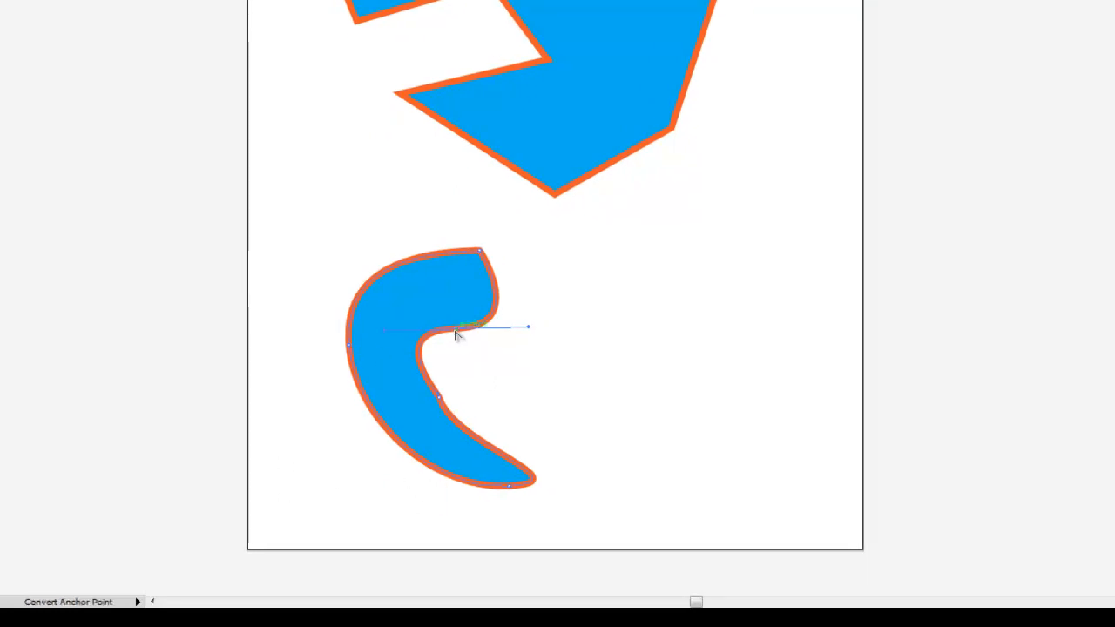
alt+click(454, 333)
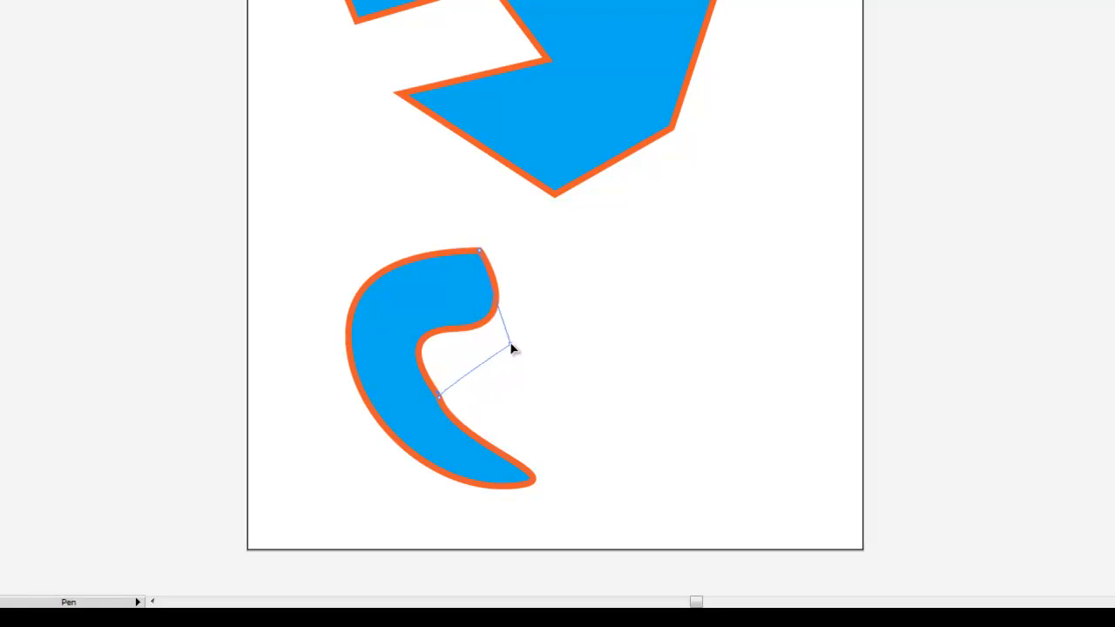
click(511, 345)
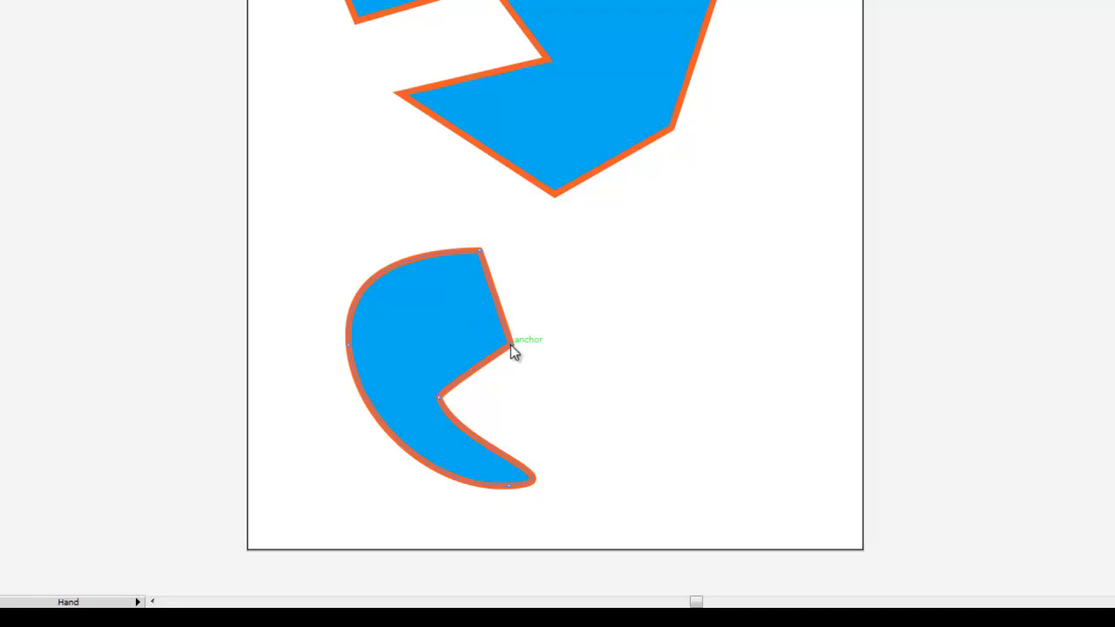
- Move the crescent's leftmost anchor point outward to the left, keeping it smooth with slightly tilted, nearly vertical handles
alt+click(349, 346)
drag(348, 346, 313, 409)
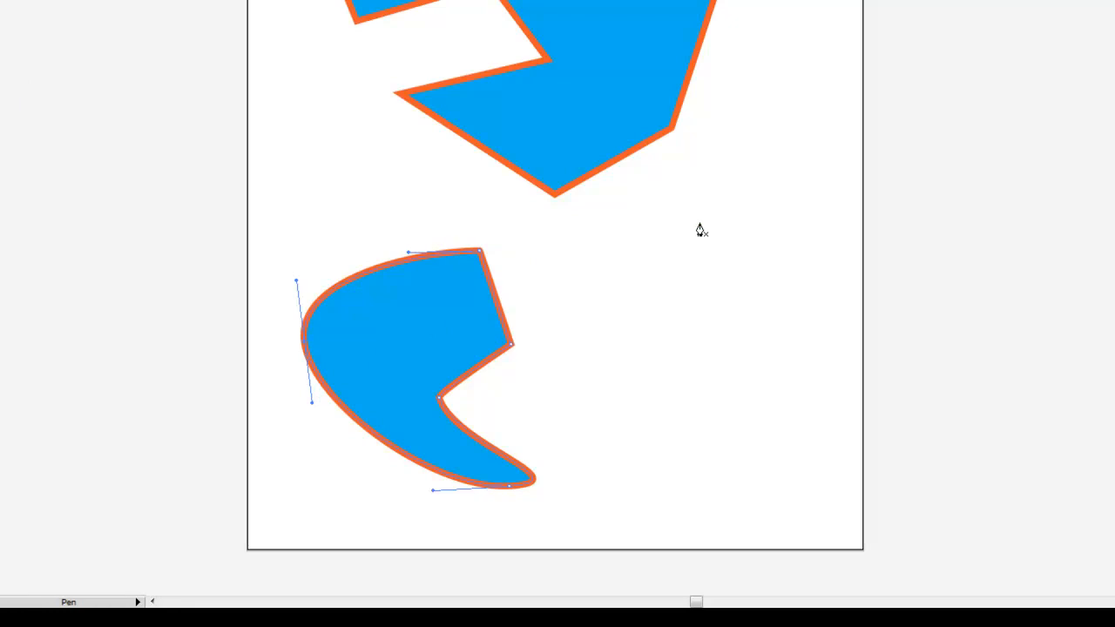
- Draw a closed, irregular shape of smooth curves with the Pen tool in the empty area to the right of the crescent
mouse_move(700, 225)
mouse_down()
mouse_move(672, 237)
mouse_move(624, 311)
mouse_move(630, 343)
mouse_up()
drag(676, 416, 729, 440)
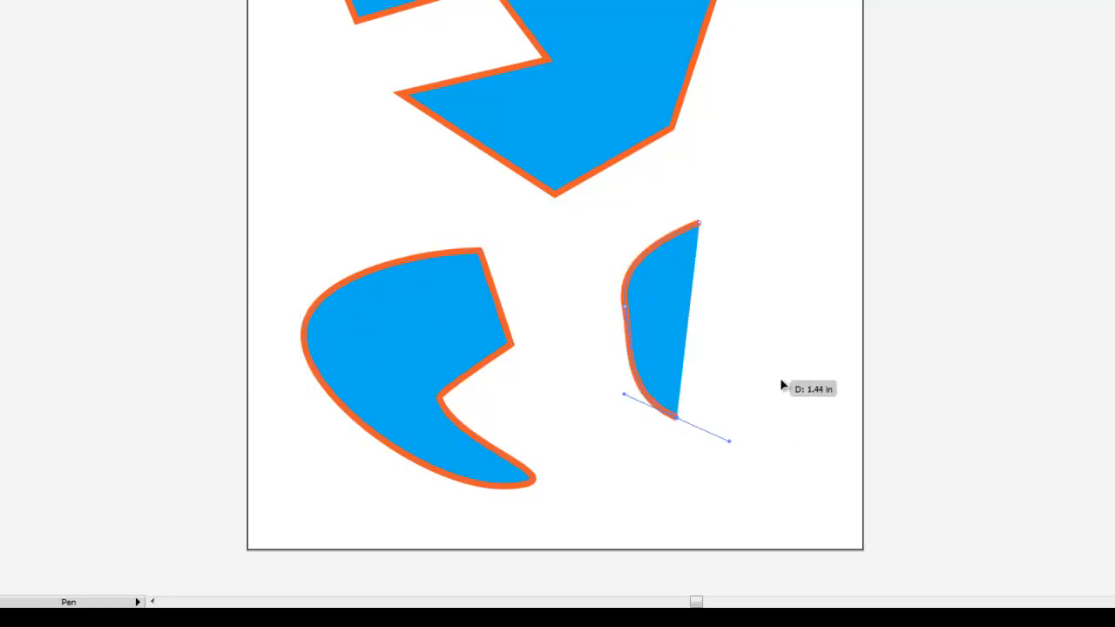
drag(781, 381, 792, 307)
drag(781, 256, 797, 215)
drag(776, 175, 729, 157)
drag(799, 523, 855, 560)
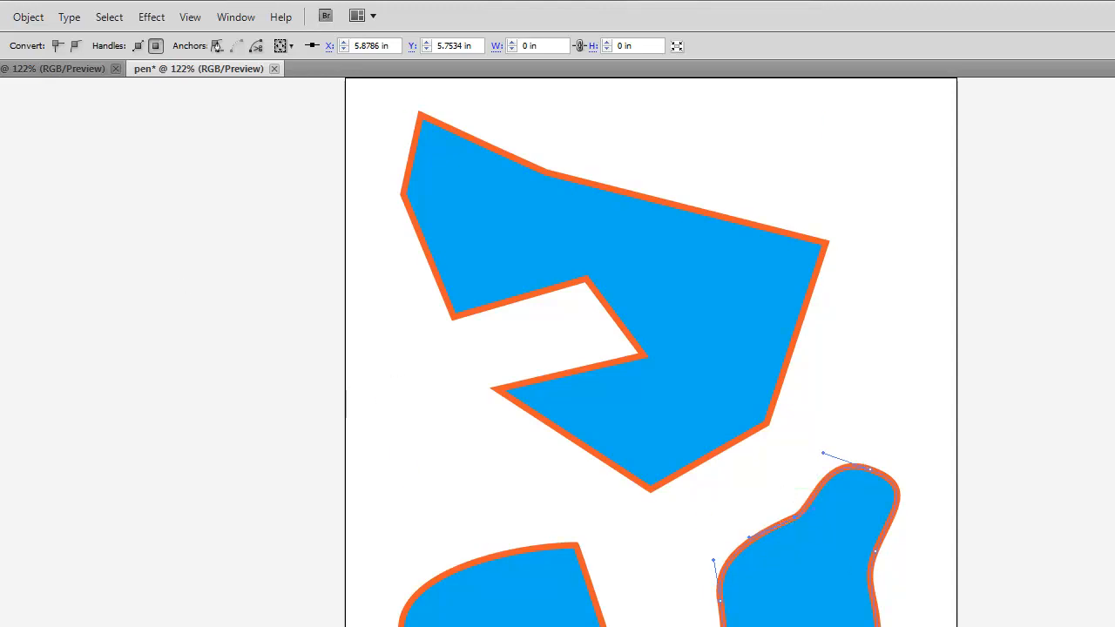
- In the Untitled-1 document, trace the Nike swoosh with the Pen tool from its right tip along the upper inner edge to the upper left tip
click(56, 68)
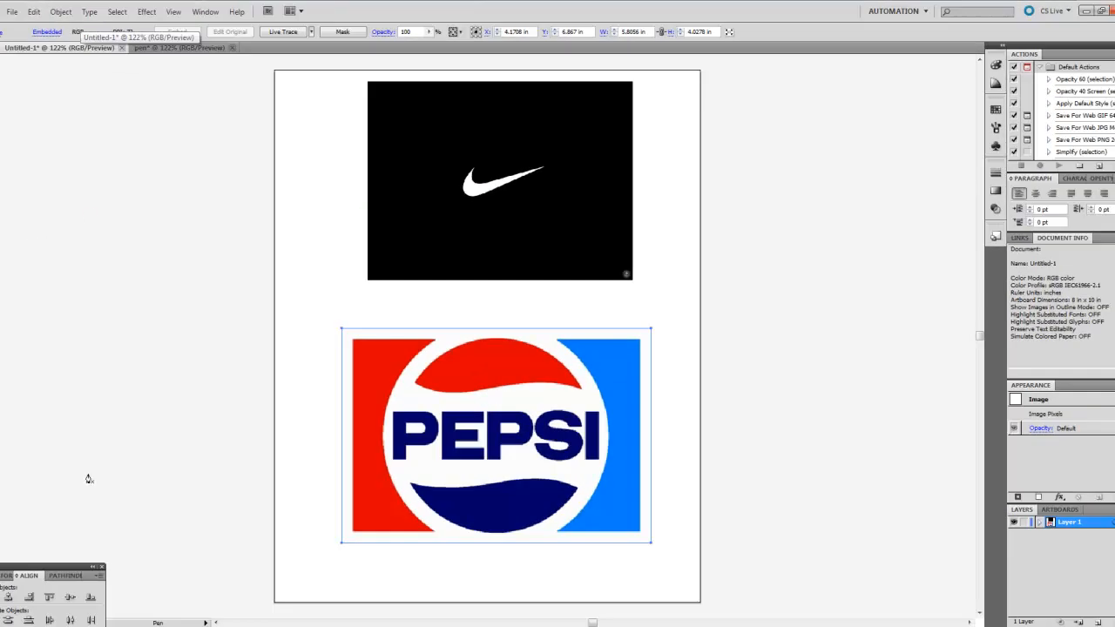
drag(470, 166, 614, 252)
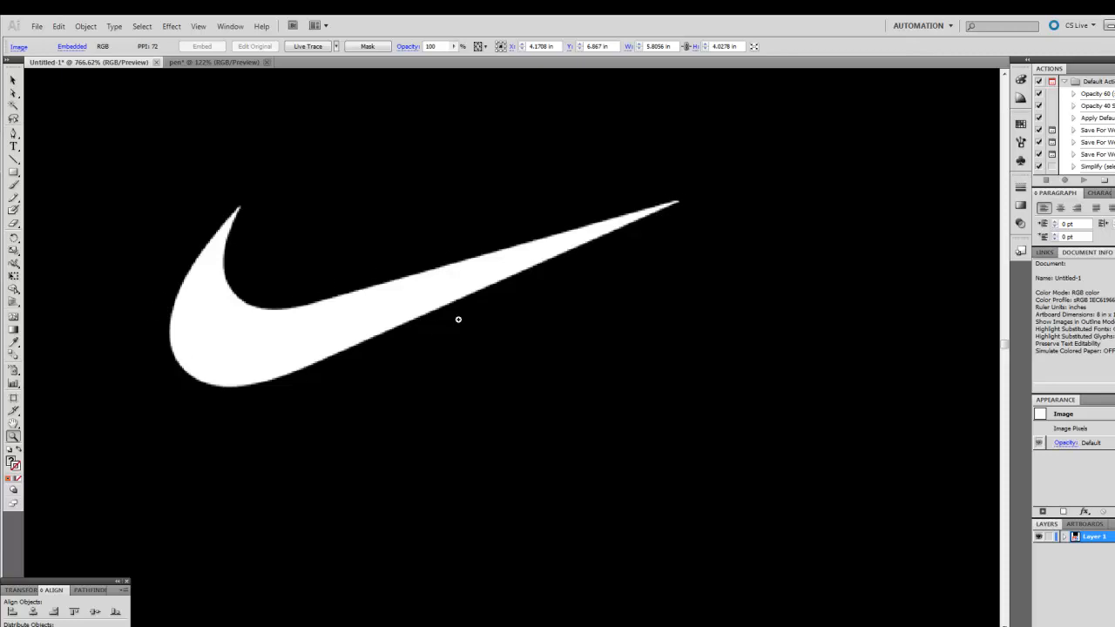
click(13, 134)
click(678, 204)
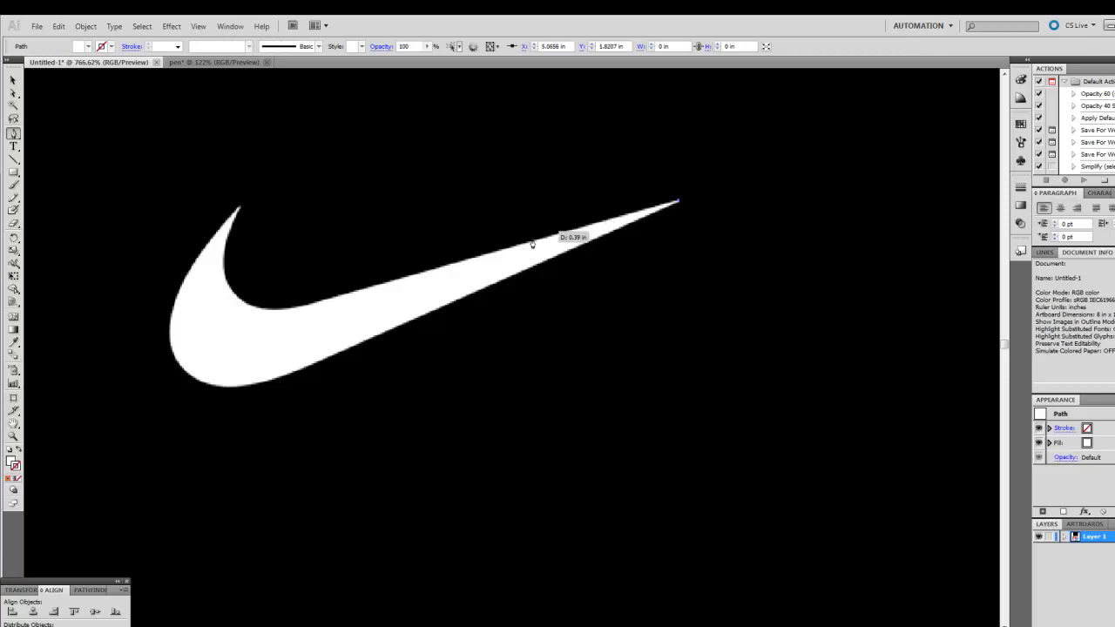
click(301, 310)
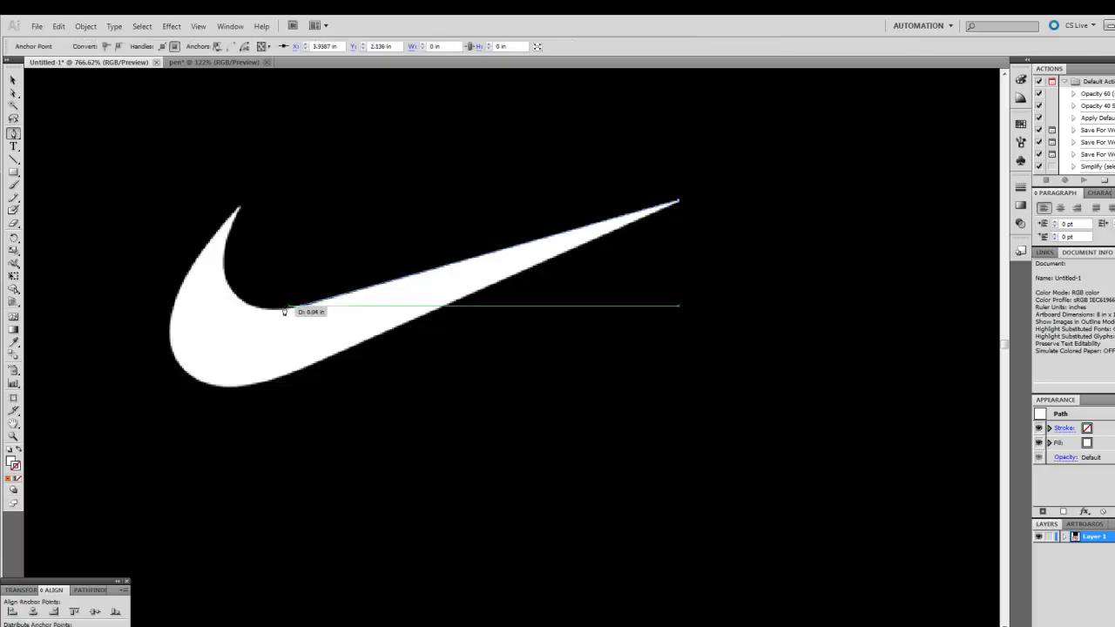
drag(238, 298, 219, 277)
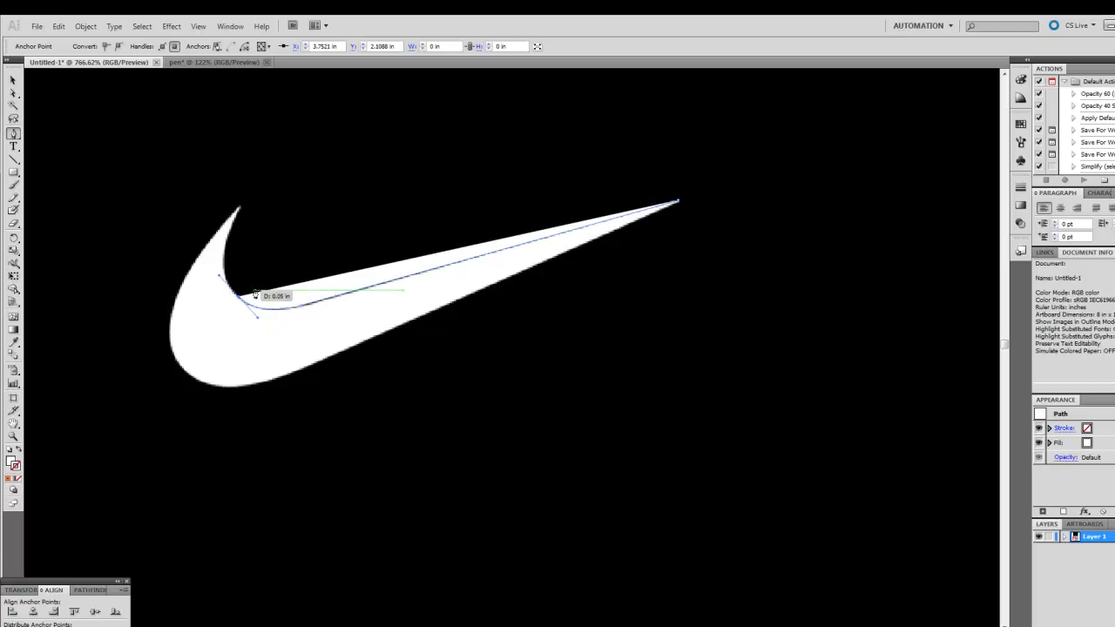
drag(224, 255, 167, 356)
click(239, 209)
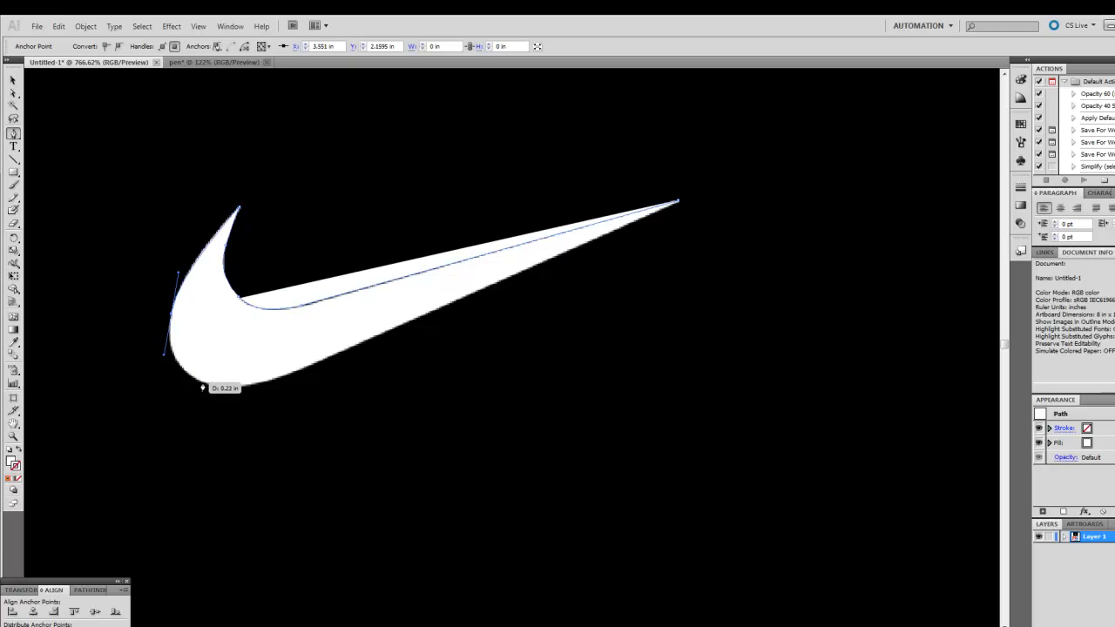
- Continue the swoosh path with smooth points around the bottom curve and along the lower edge, and close it at the right tip
drag(210, 389, 248, 393)
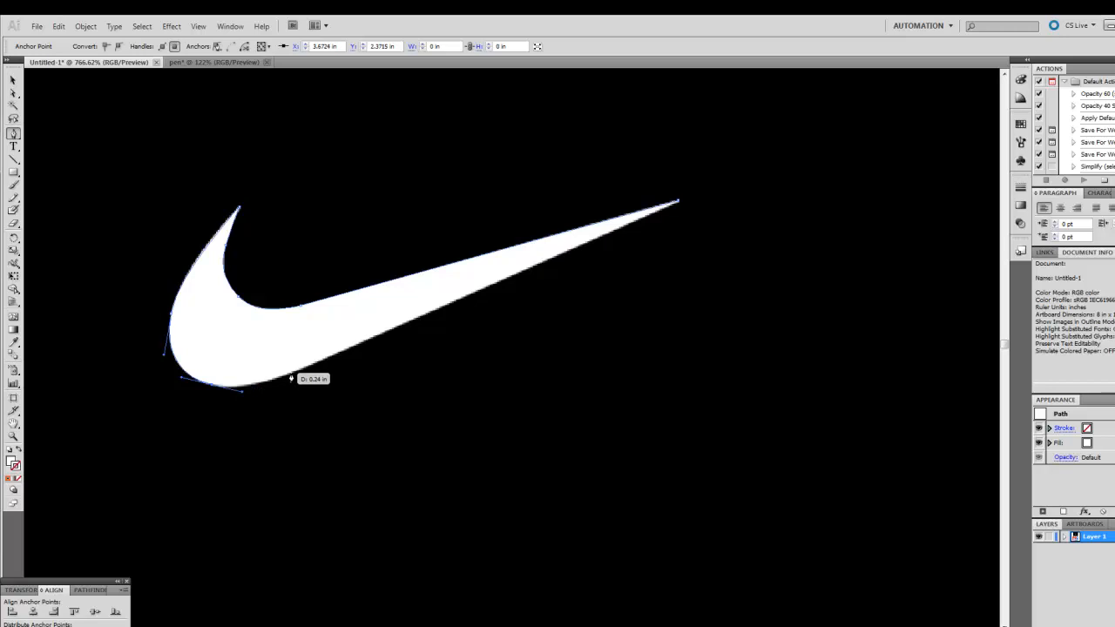
drag(290, 374, 315, 364)
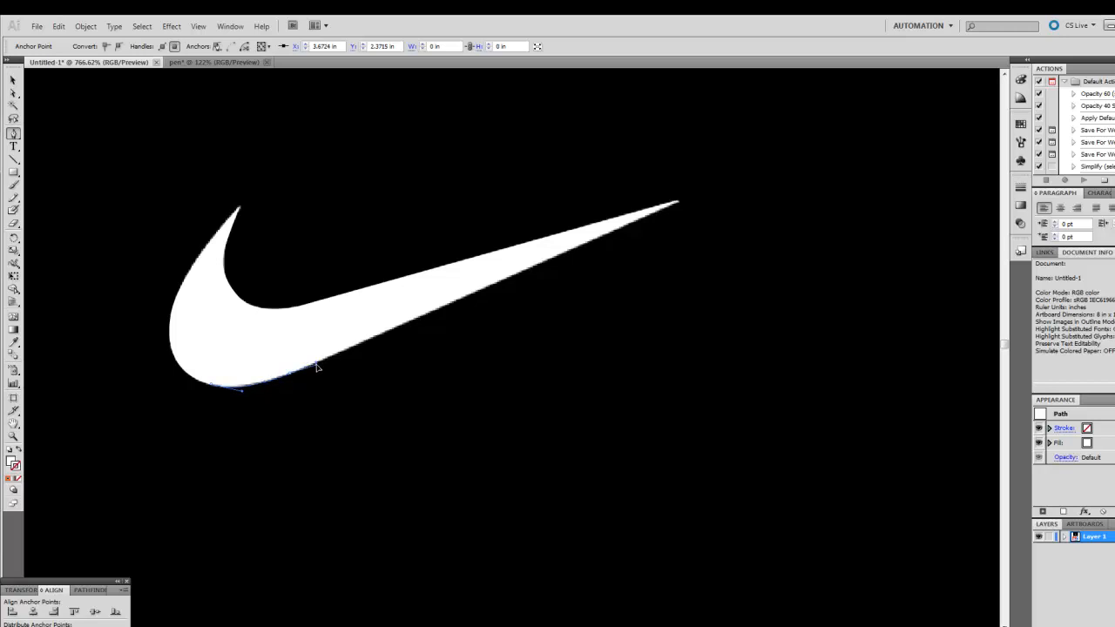
drag(316, 369, 316, 368)
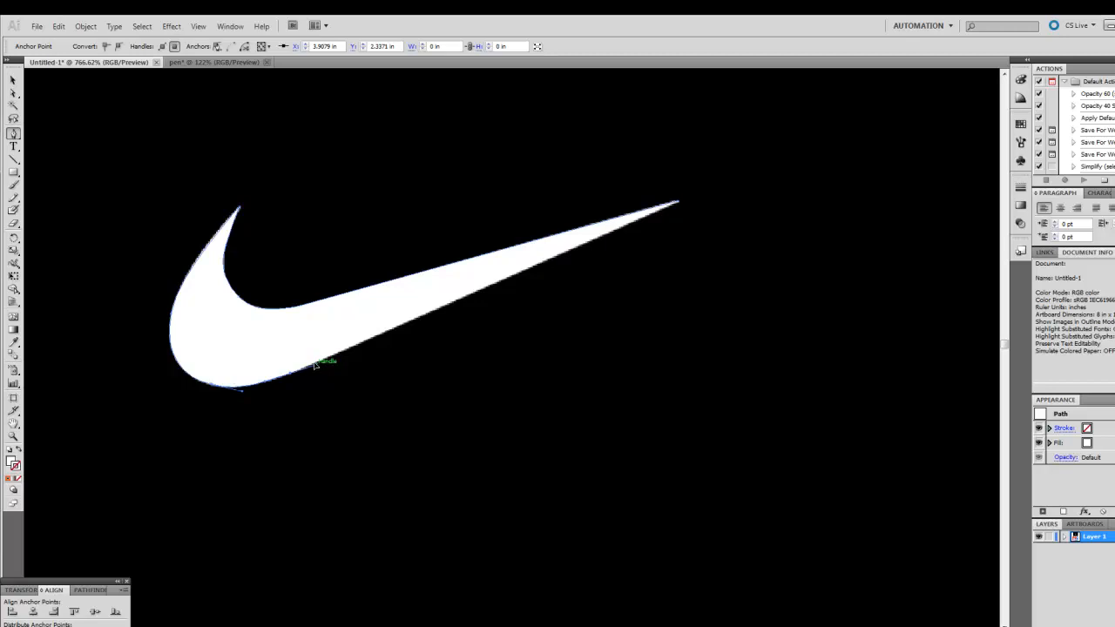
drag(314, 364, 315, 364)
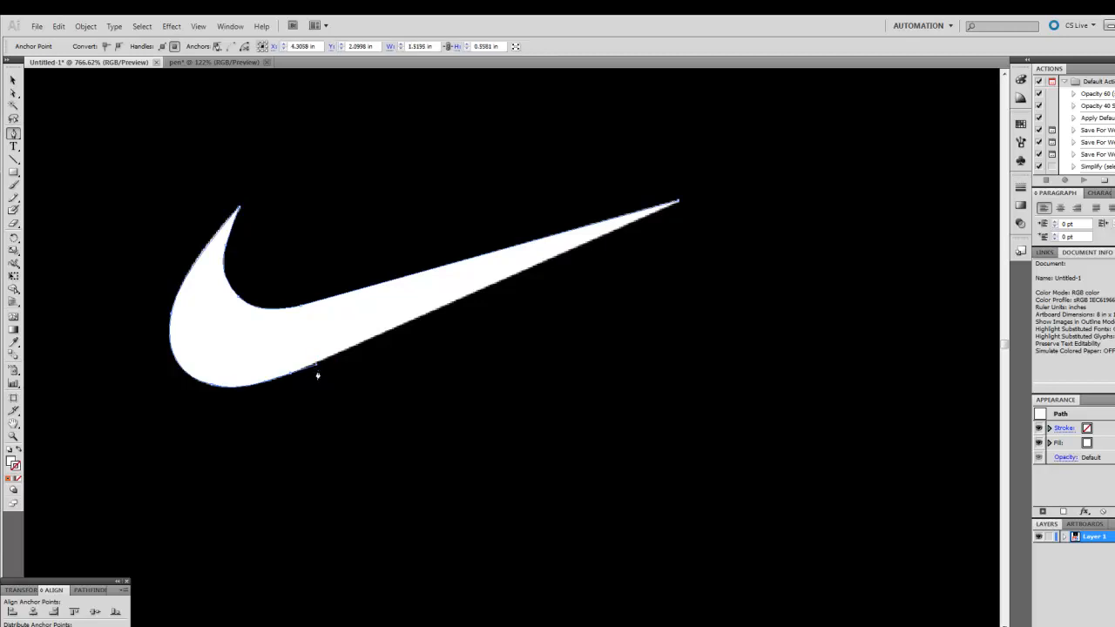
click(677, 206)
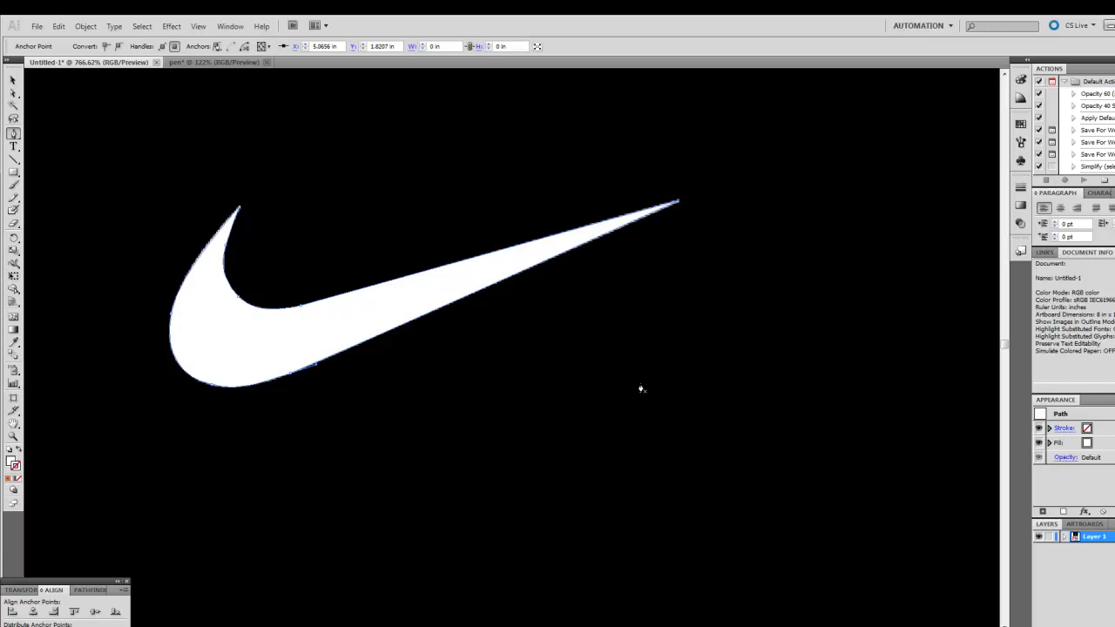
- Remove the surplus anchor point from the swoosh path's lower edge and readjust the leftmost anchor point's handles to fit the outline
click(290, 380)
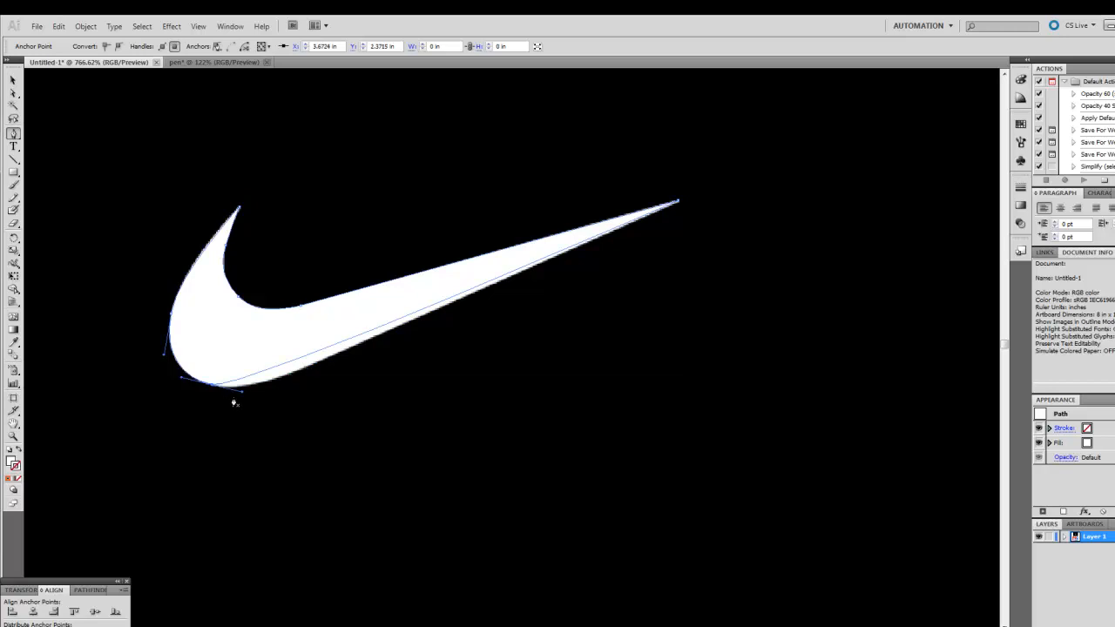
key(ctrl+z)
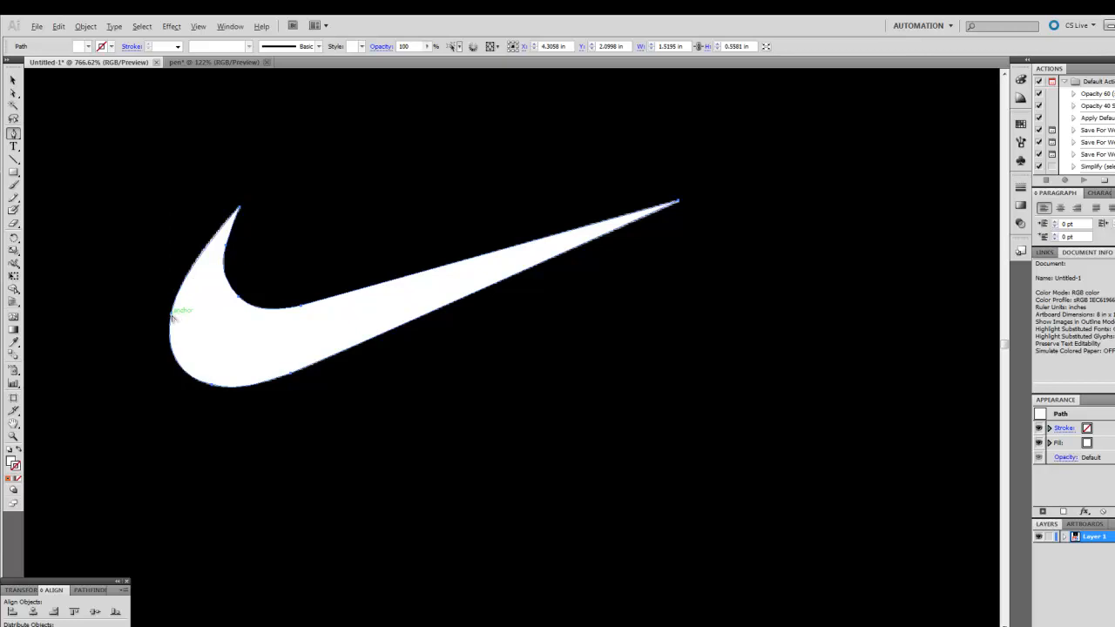
drag(172, 316, 167, 355)
drag(165, 356, 165, 355)
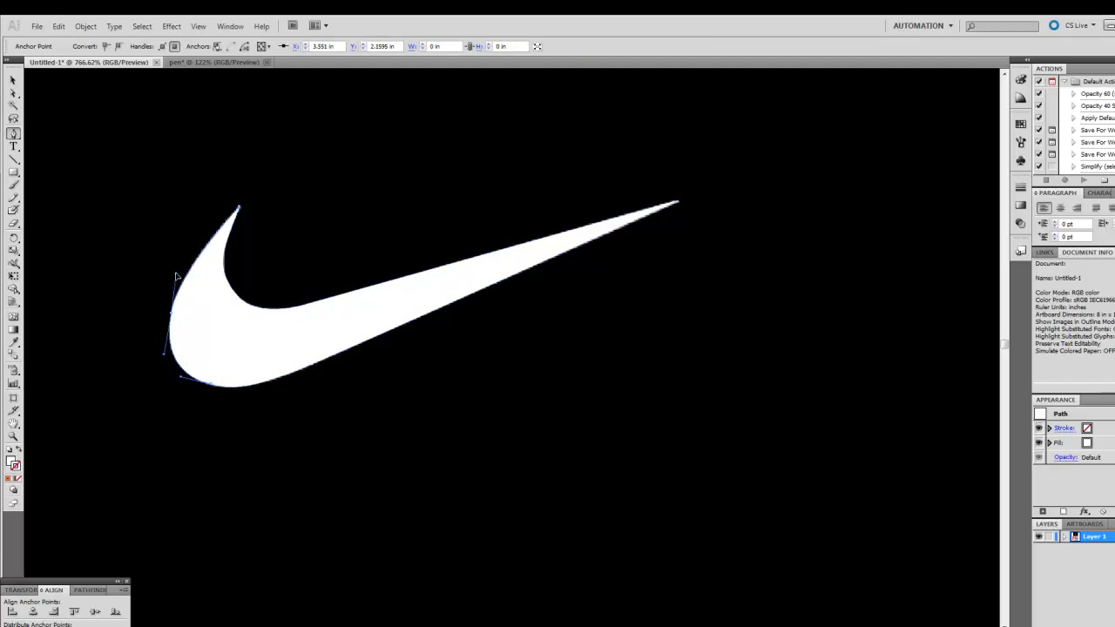
drag(176, 274, 175, 274)
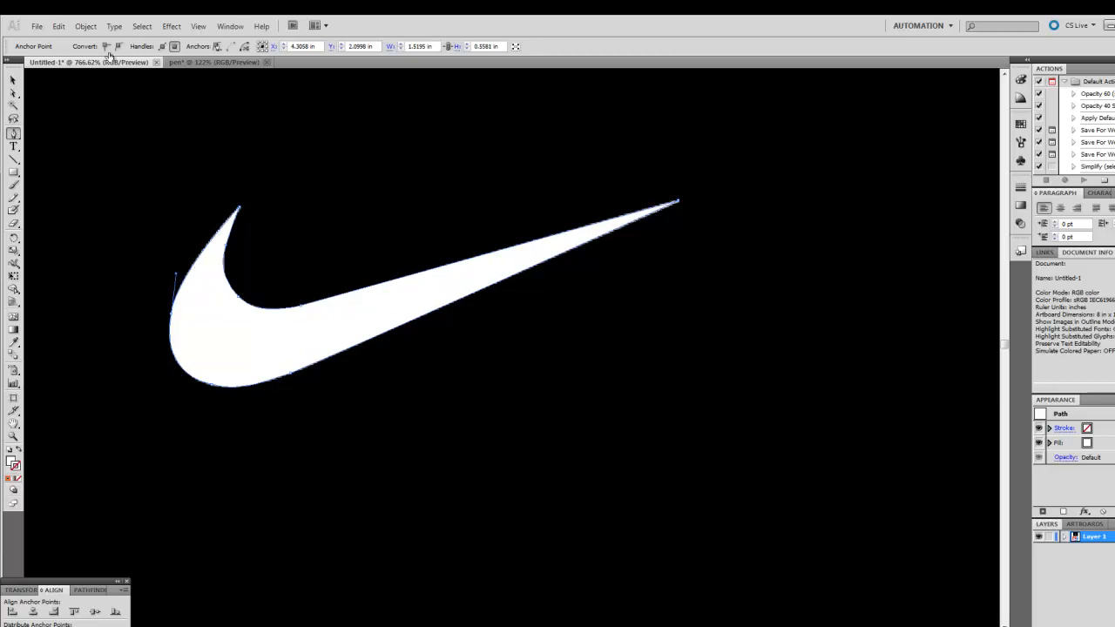
- Select the traced swoosh path and fill it with red
click(13, 81)
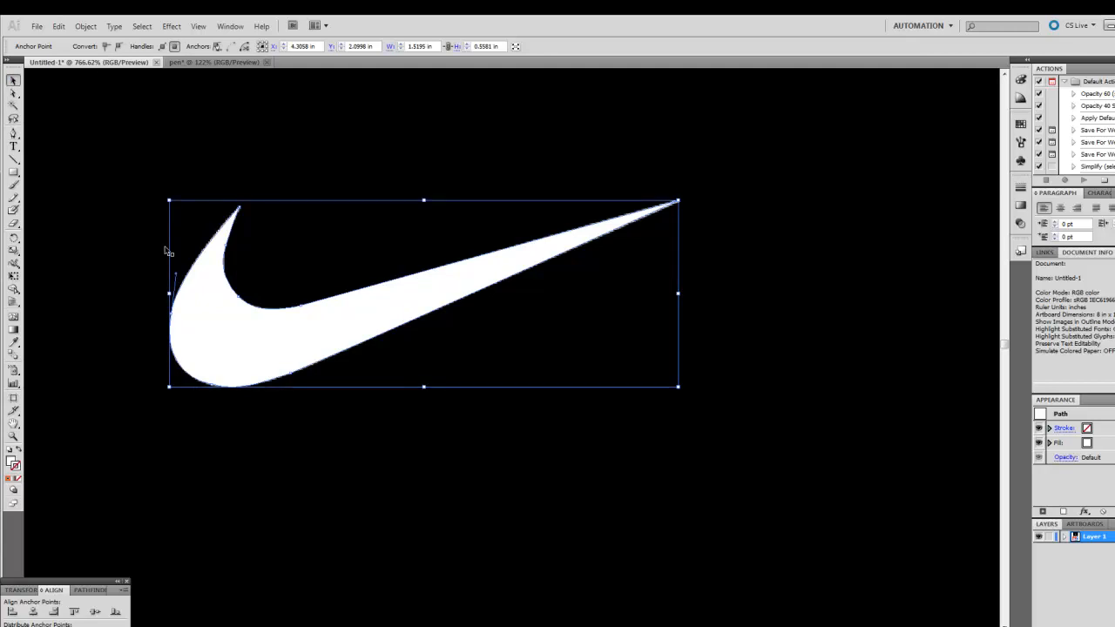
click(77, 47)
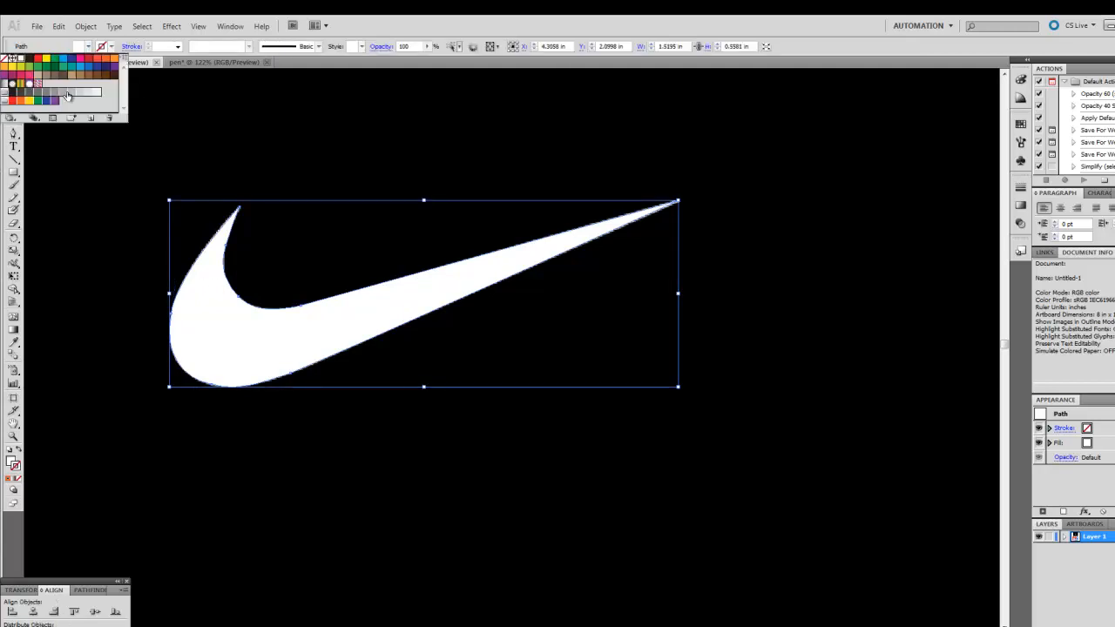
click(40, 61)
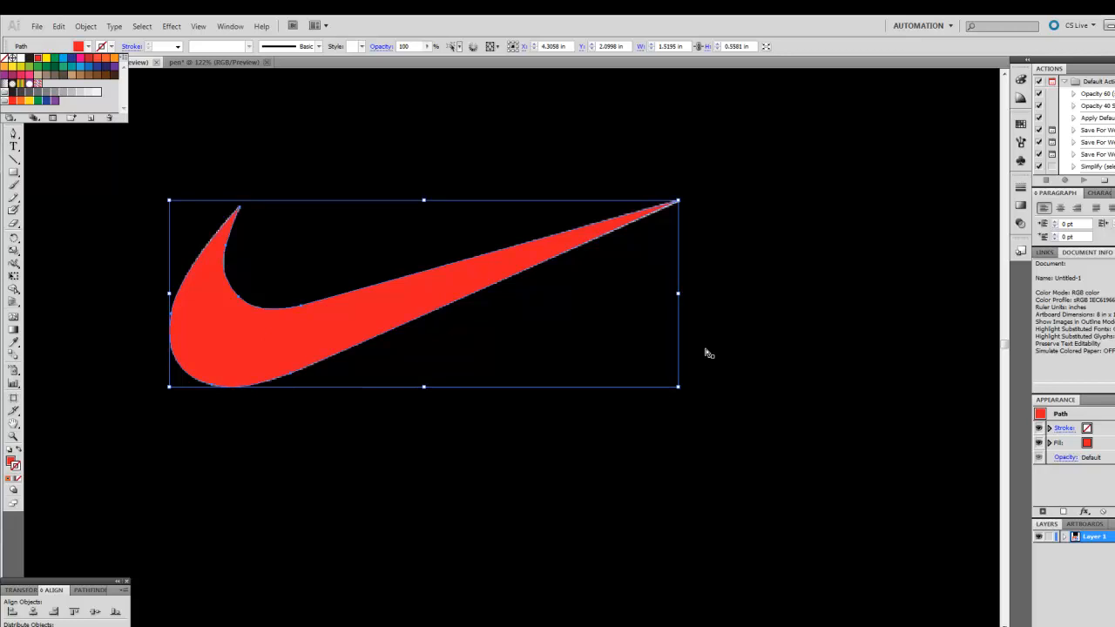
- Expand Layer 1 and hide the black Nike image beneath the traced swoosh
key(ctrl+0)
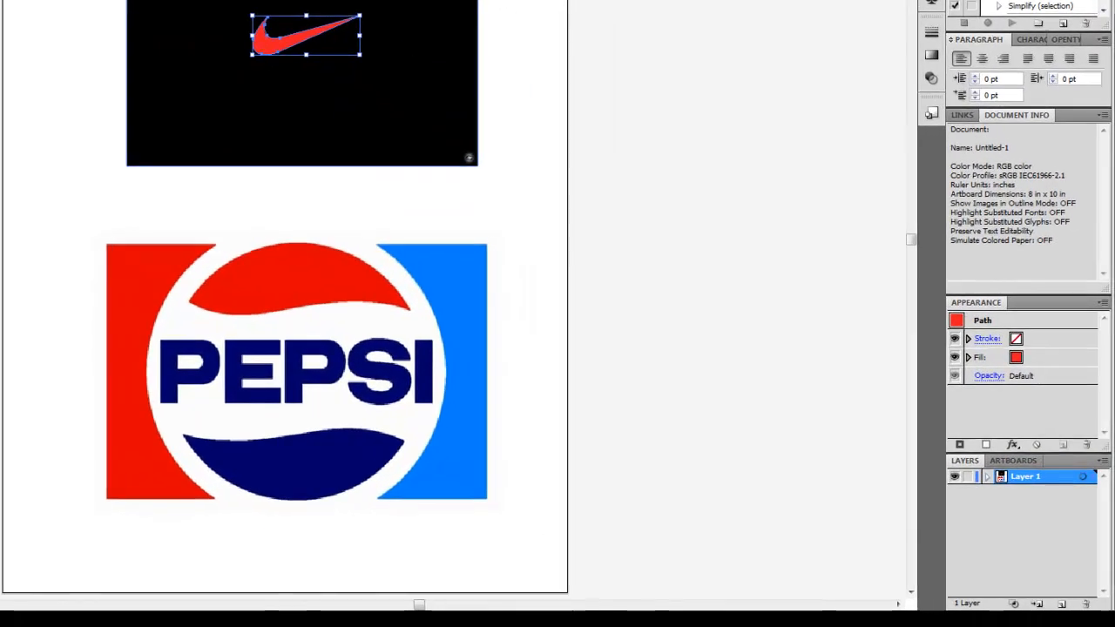
click(308, 39)
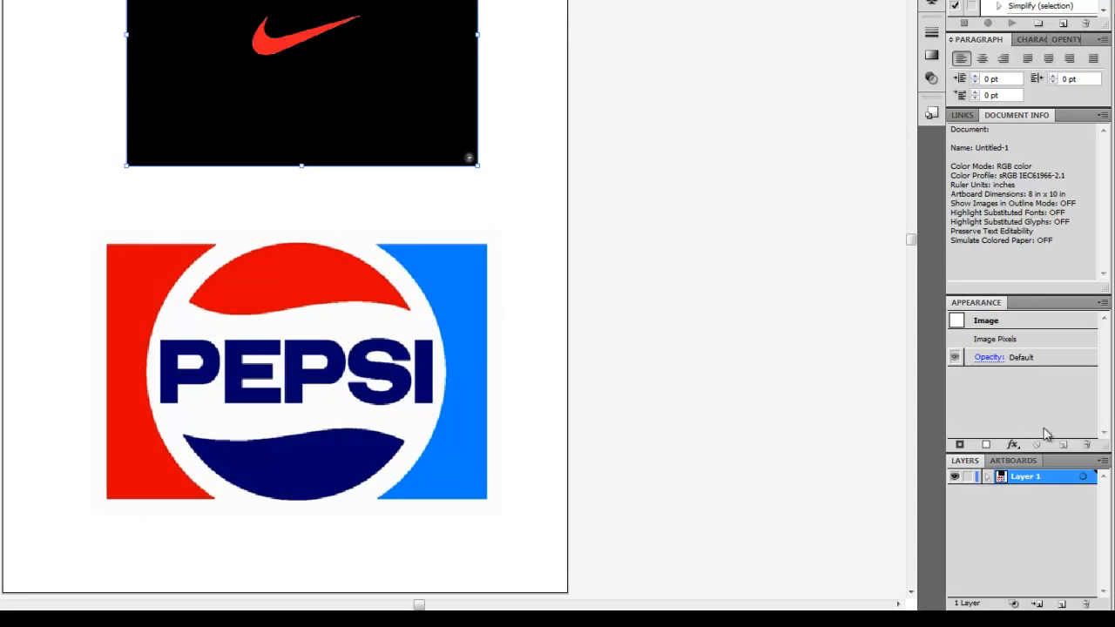
click(987, 476)
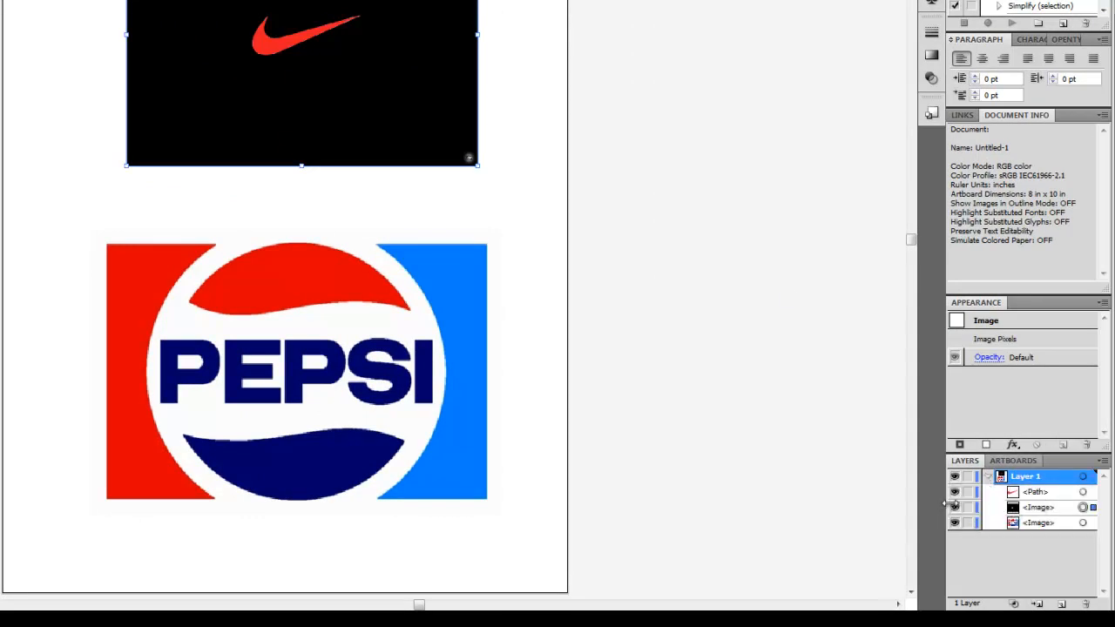
click(955, 507)
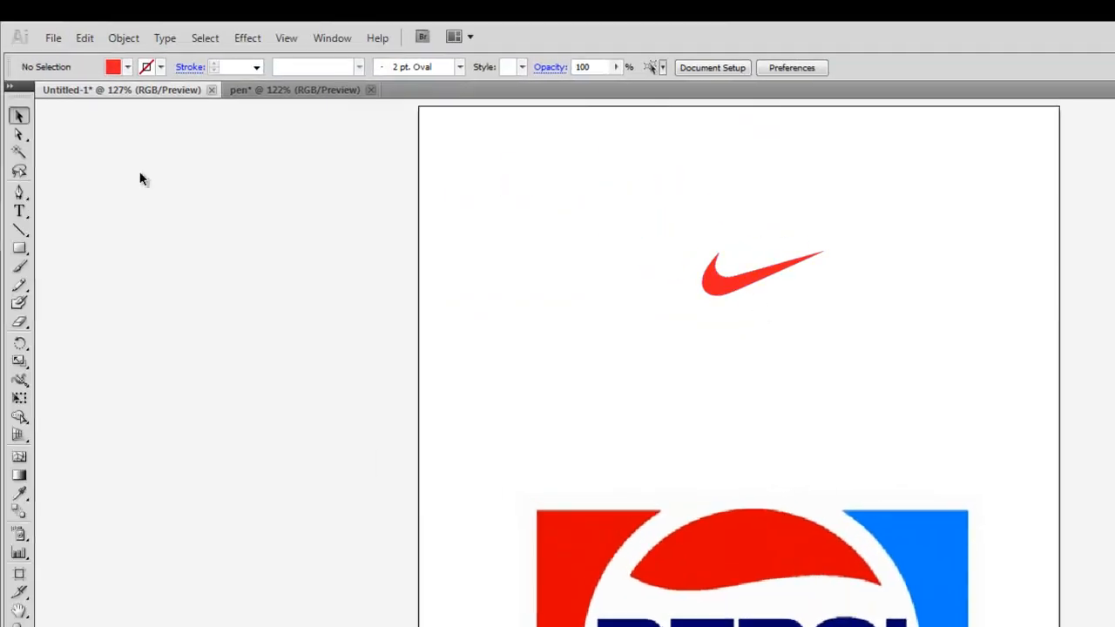
- Move the red swoosh to the left and enlarge it proportionally to about 4.88 in wide and 1.79 in high
drag(718, 282, 595, 282)
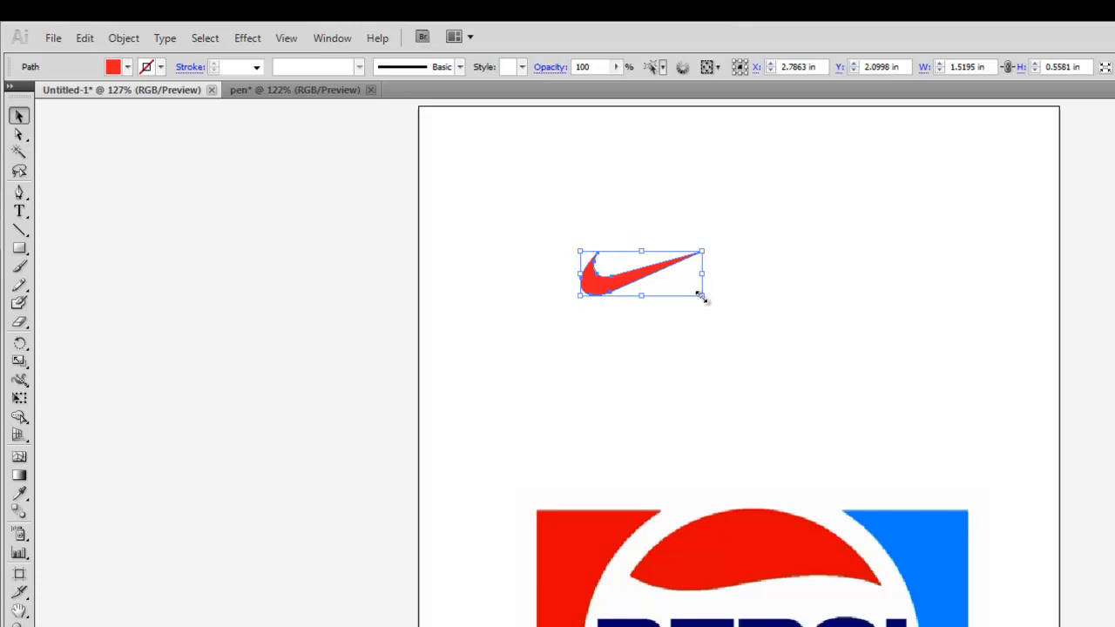
drag(702, 298, 971, 394)
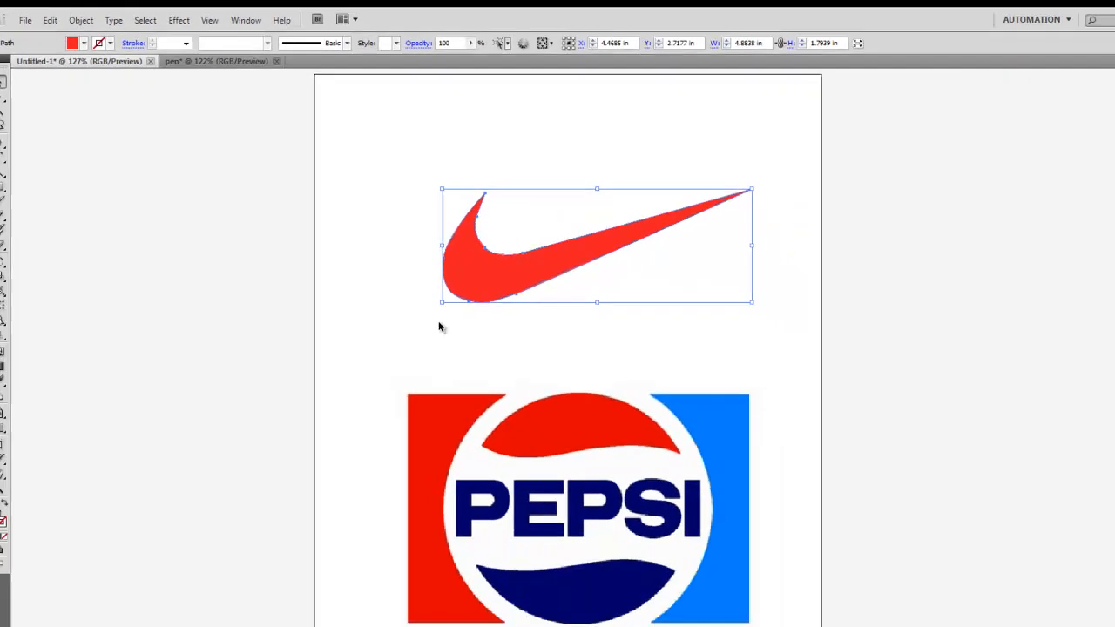
- Examine the enlarged swoosh's edges up close, along its curve and its long tail, to check how crisp they are
key(a)
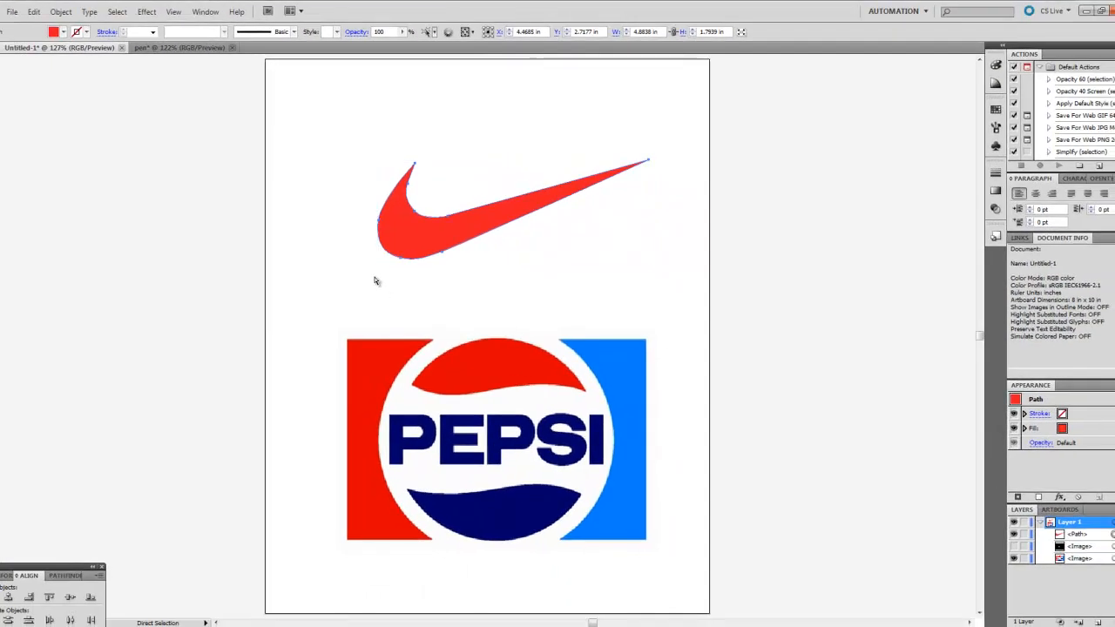
key(v)
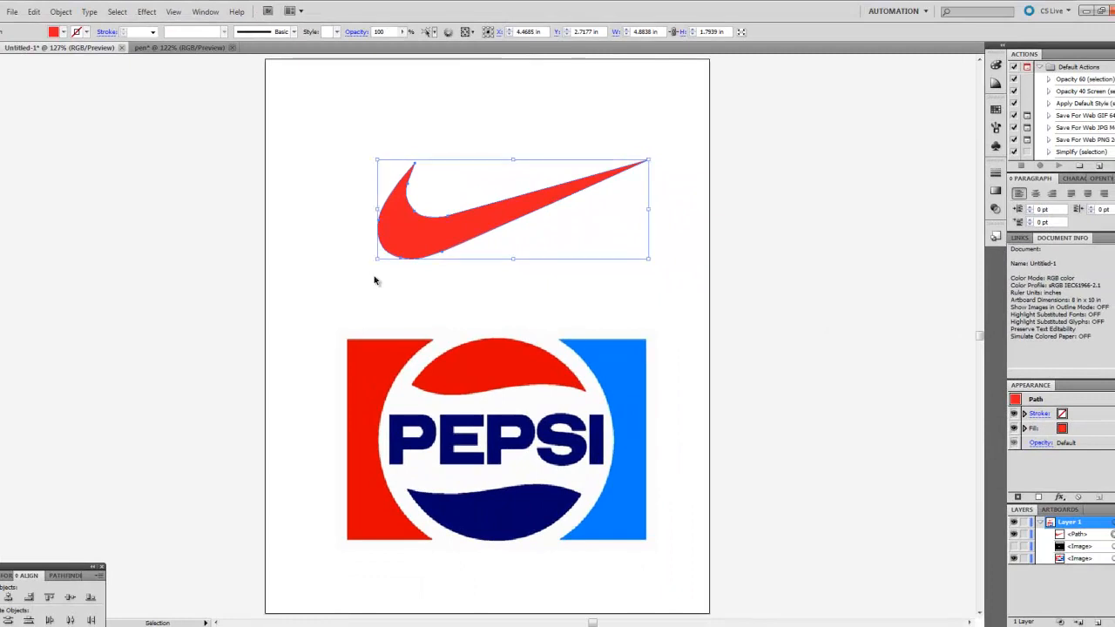
key(ctrl+equal)
key(ctrl+equal)
key(ctrl+equal)
key(ctrl+equal)
key(space)
drag(291, 201, 214, 544)
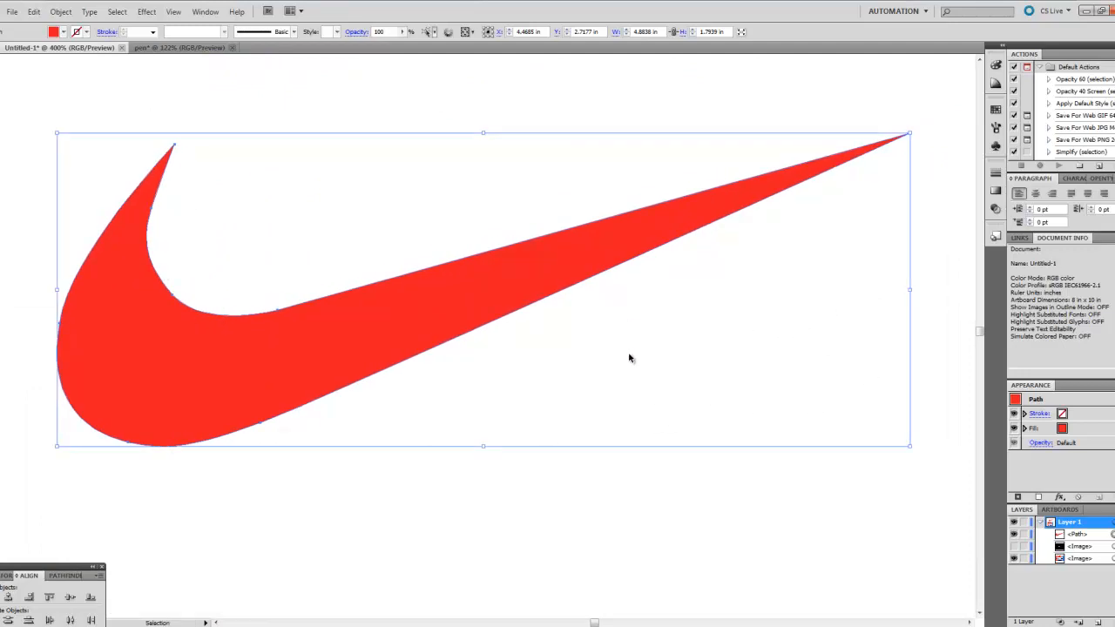
key(ctrl+plus)
key(ctrl+plus)
key(ctrl+plus)
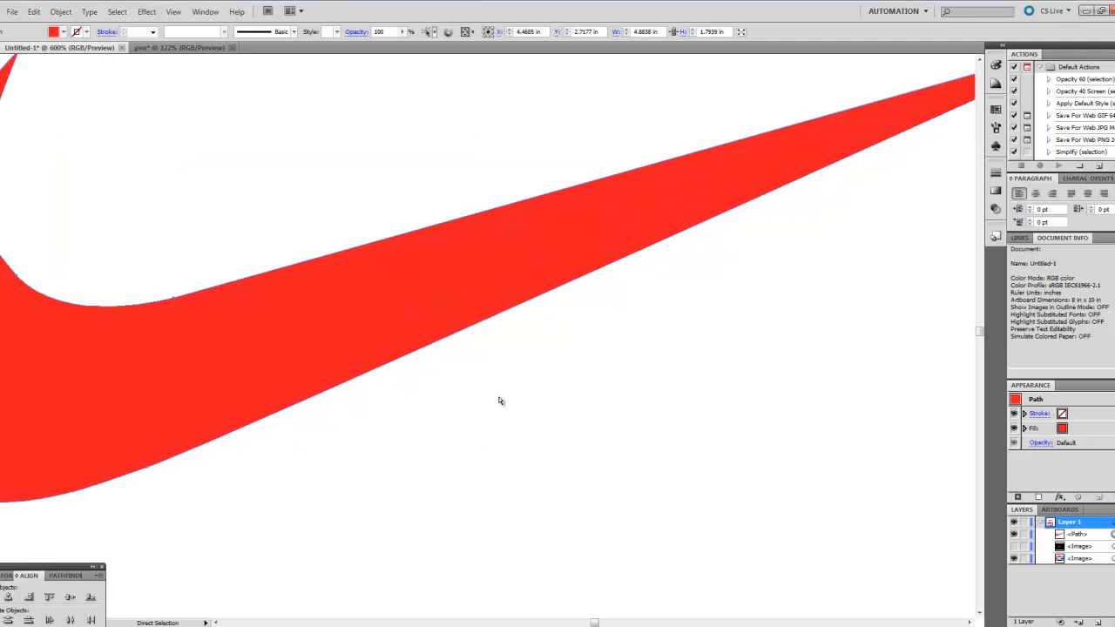
drag(194, 304, 566, 348)
drag(90, 398, 599, 467)
drag(476, 304, 353, 302)
drag(602, 291, 252, 528)
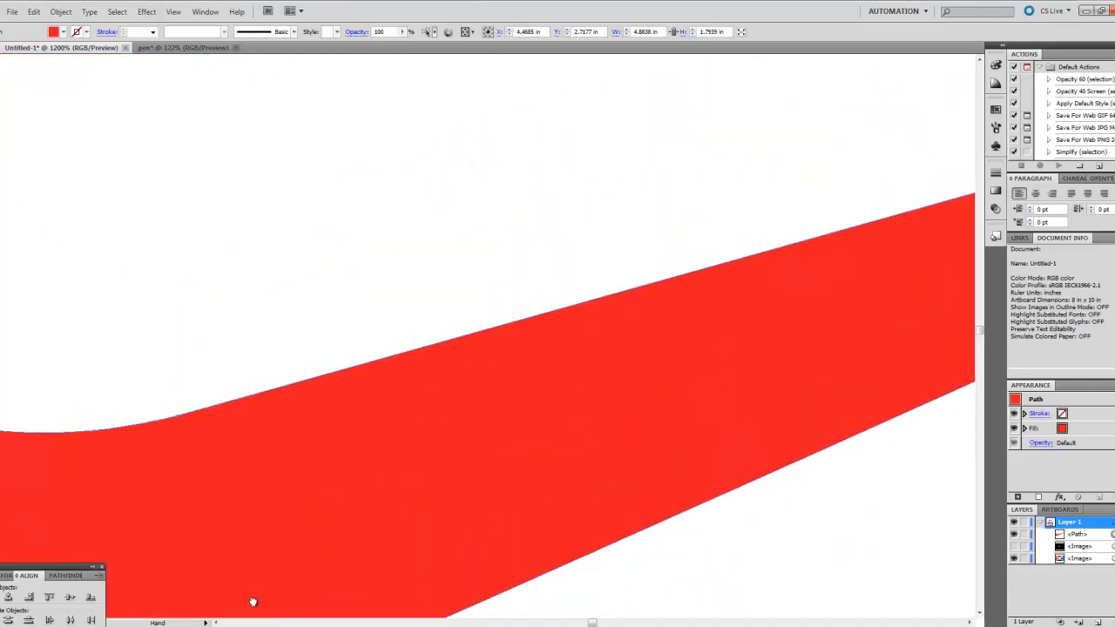
drag(667, 401, 119, 429)
drag(526, 301, 134, 476)
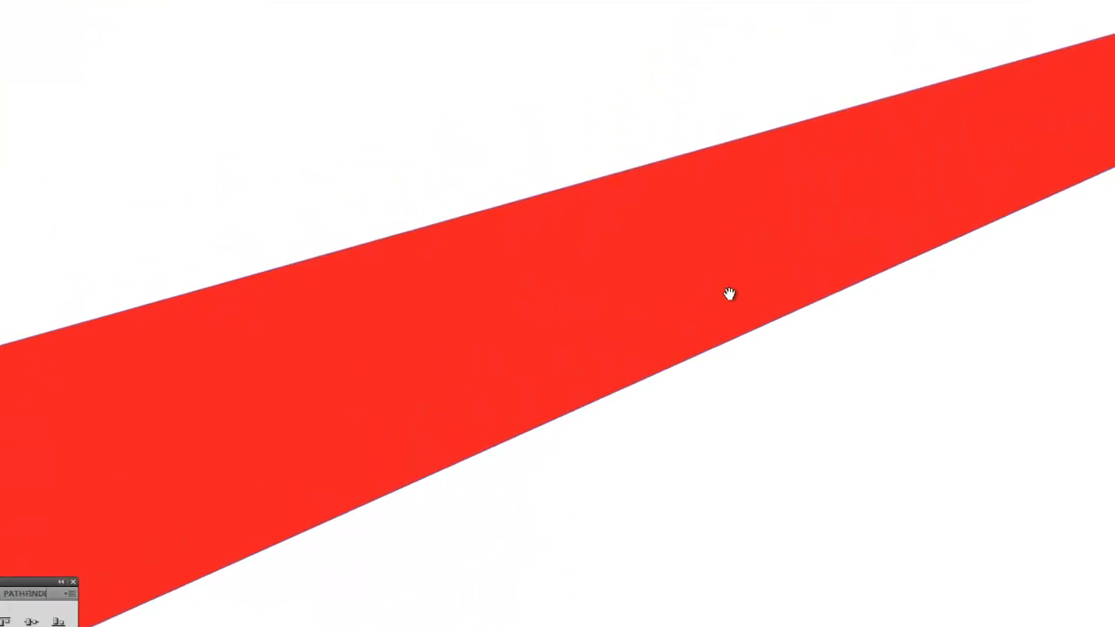
- Move the swoosh upward and slightly left on the artboard, to about X 4.29 in, Y 1.96 in
key(ctrl+0)
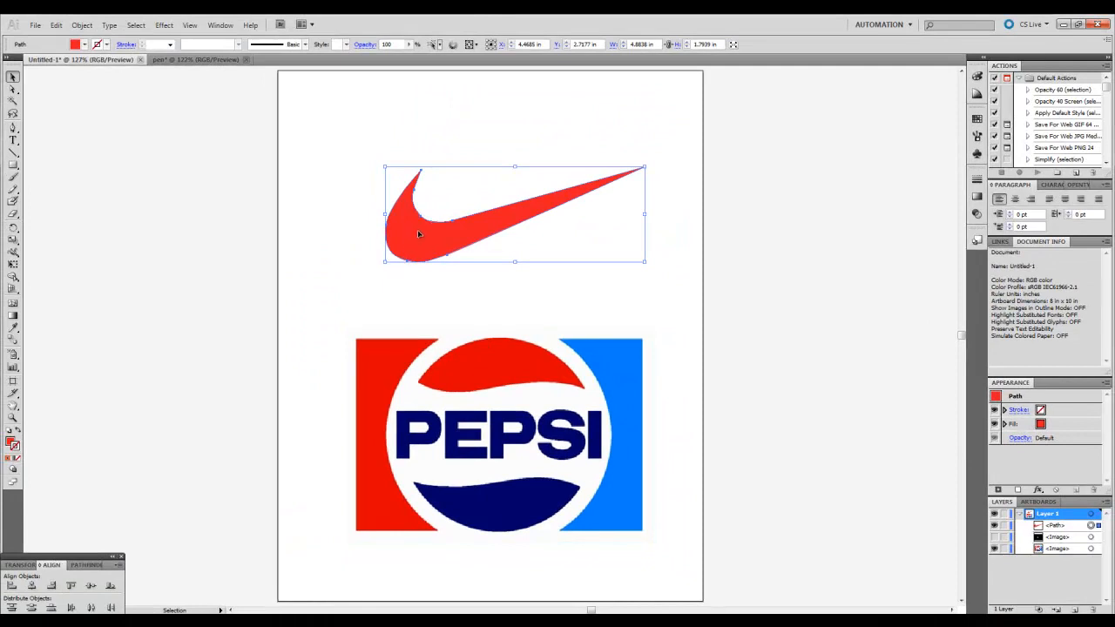
drag(432, 243, 423, 205)
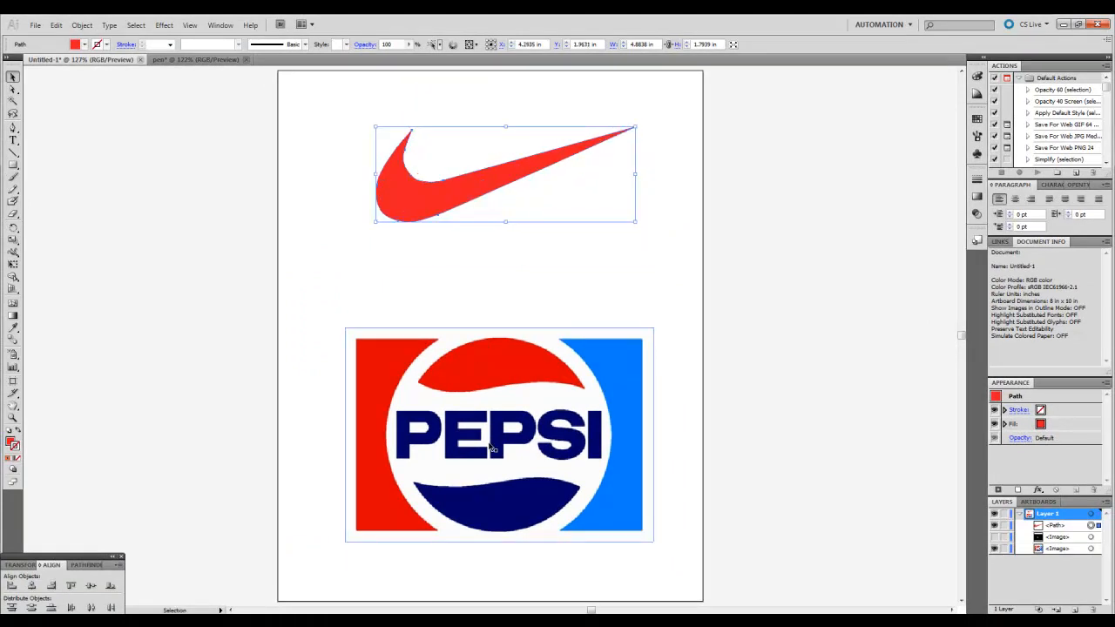